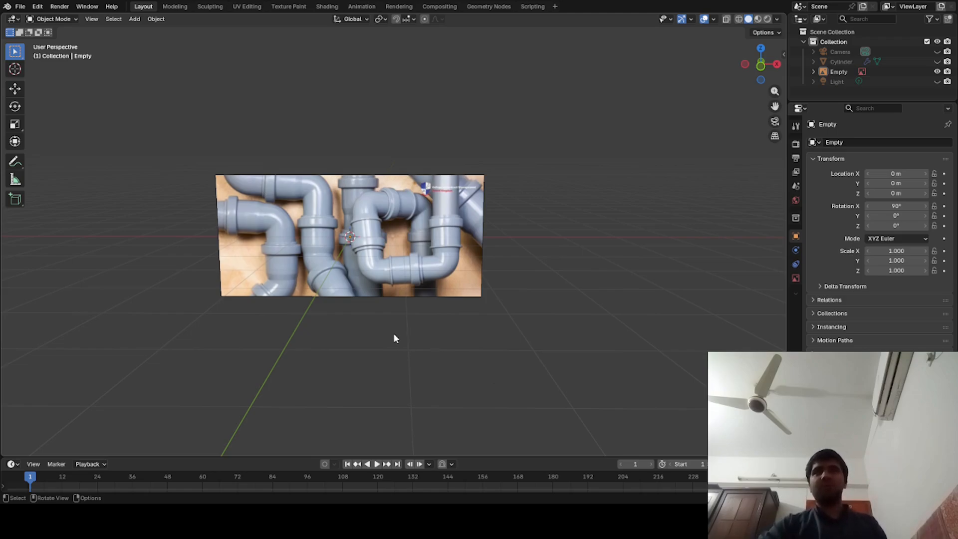
# - Add a cylinder mesh at the origin and rotate it 90° about the Y axis
pyautogui.moveTo(287, 345)
pyautogui.mouseDown(button='middle')
pyautogui.moveTo(314, 357)
pyautogui.moveTo(269, 348)
pyautogui.moveTo(280, 363)
pyautogui.moveTo(287, 358)
pyautogui.mouseUp(button='middle')
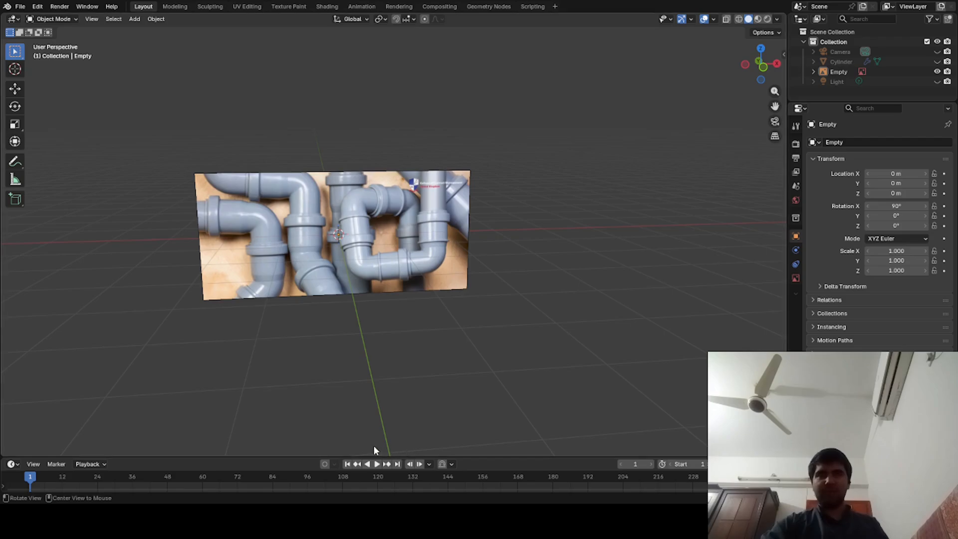
pyautogui.moveTo(409, 404)
pyautogui.mouseDown(button='middle')
pyautogui.moveTo(388, 407)
pyautogui.moveTo(413, 415)
pyautogui.mouseUp(button='middle')
pyautogui.hotkey('shift', 'a')
pyautogui.moveTo(413, 307)
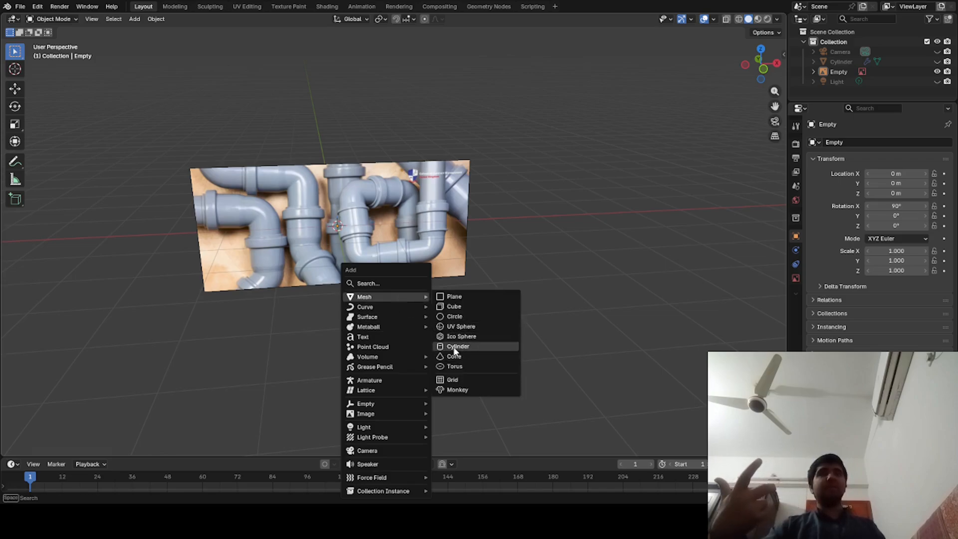
pyautogui.click(454, 348)
pyautogui.press('r')
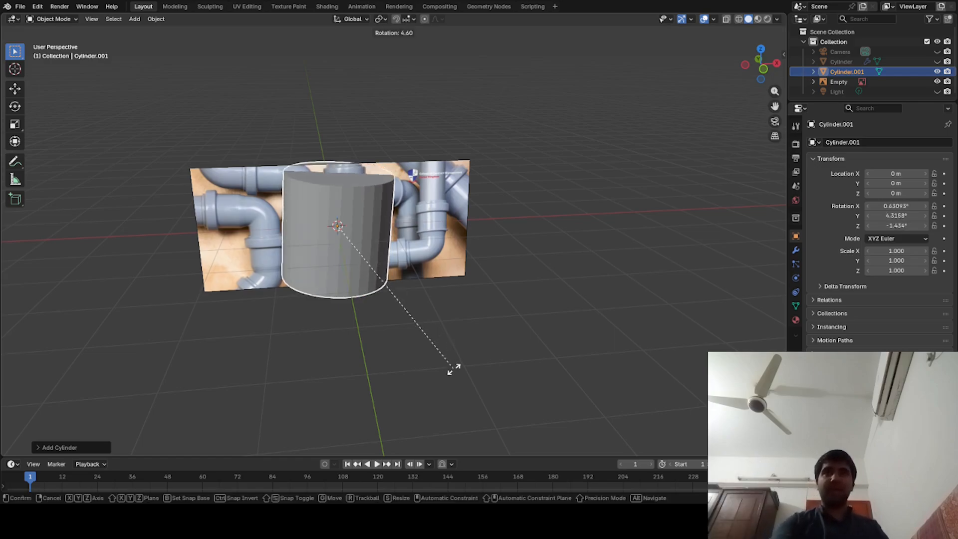
pyautogui.press('x')
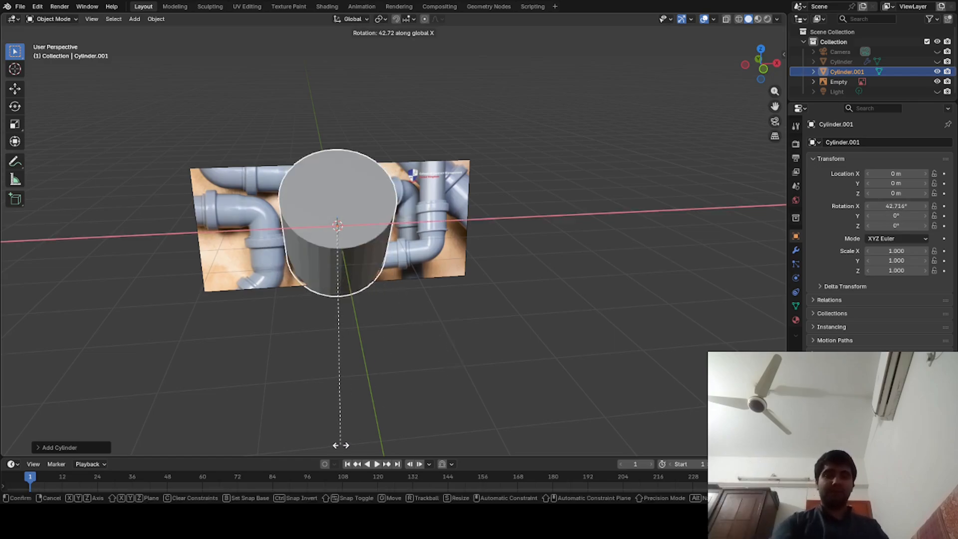
pyautogui.write('y90')
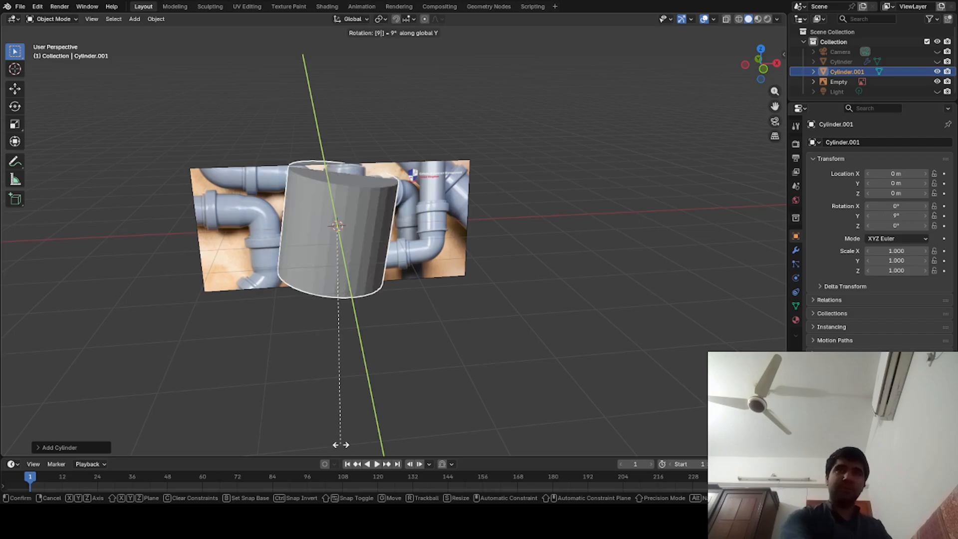
pyautogui.press('Return')
# - Scale the cylinder down uniformly to about 0.535
pyautogui.moveTo(463, 433); pyautogui.dragTo(461, 415, button='middle')
pyautogui.press('s')
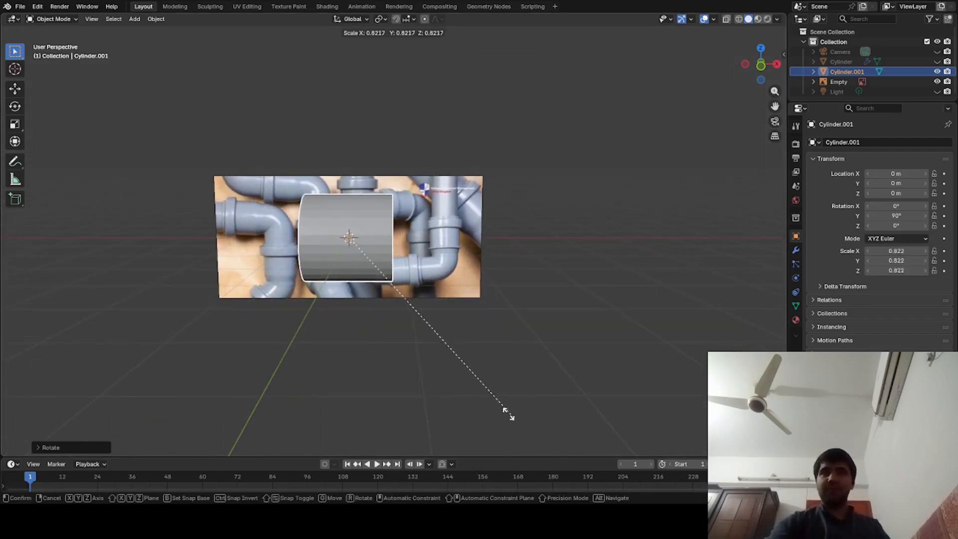
pyautogui.click(412, 355)
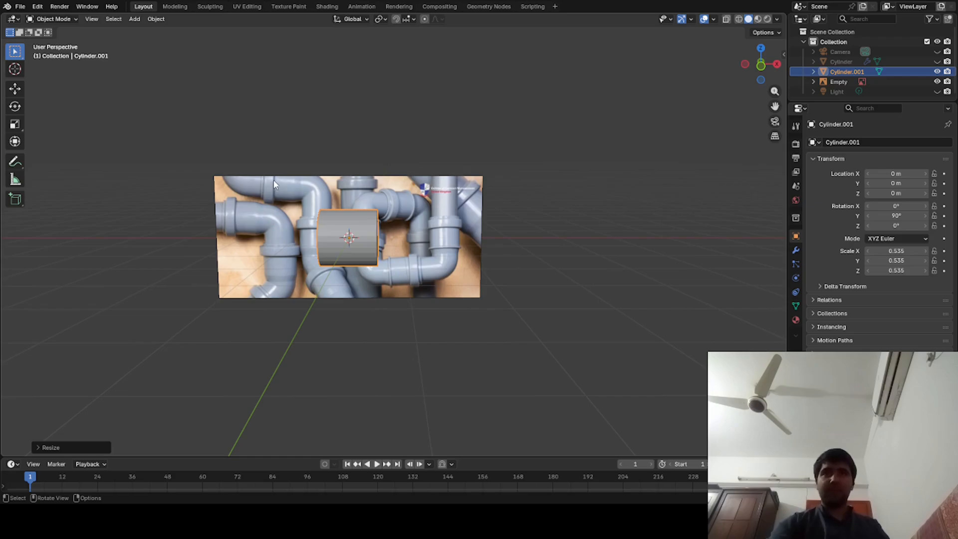
# - Hide the pipe reference image
pyautogui.moveTo(370, 370); pyautogui.dragTo(435, 430, button='middle')
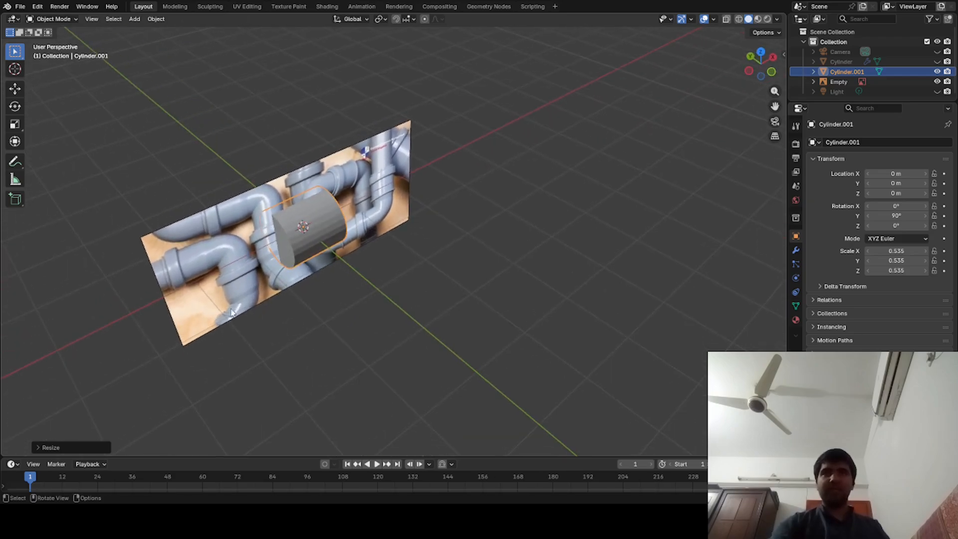
pyautogui.click(235, 270)
pyautogui.press('h')
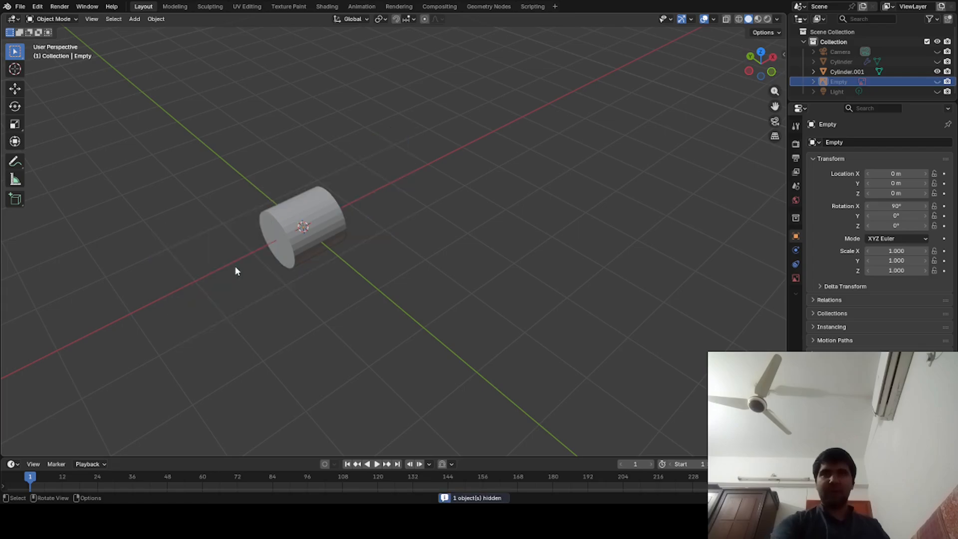
# - Enter Edit Mode on the cylinder and select its two circular end faces
pyautogui.click(327, 213)
pyautogui.moveTo(325, 281); pyautogui.dragTo(285, 262, button='middle')
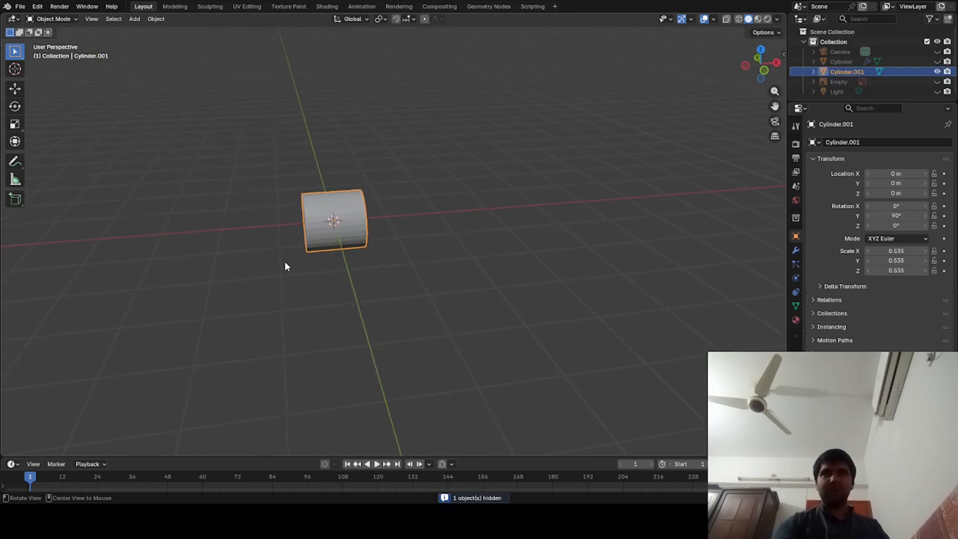
pyautogui.press('s')
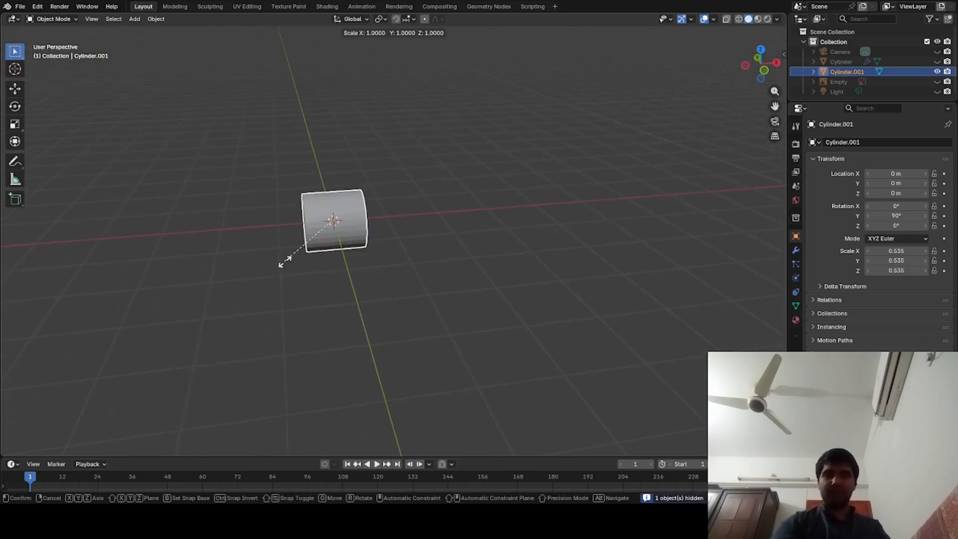
pyautogui.press('Escape')
pyautogui.press('Tab')
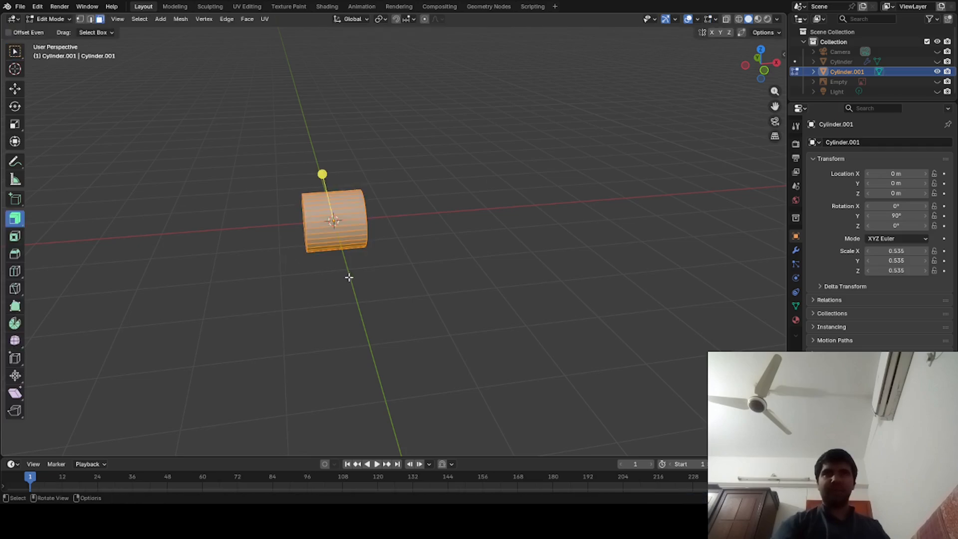
pyautogui.click(340, 304)
pyautogui.moveTo(340, 304); pyautogui.dragTo(384, 239, button='middle')
pyautogui.click(288, 272)
pyautogui.keyDown('shift'); pyautogui.click(388, 231); pyautogui.keyUp('shift')
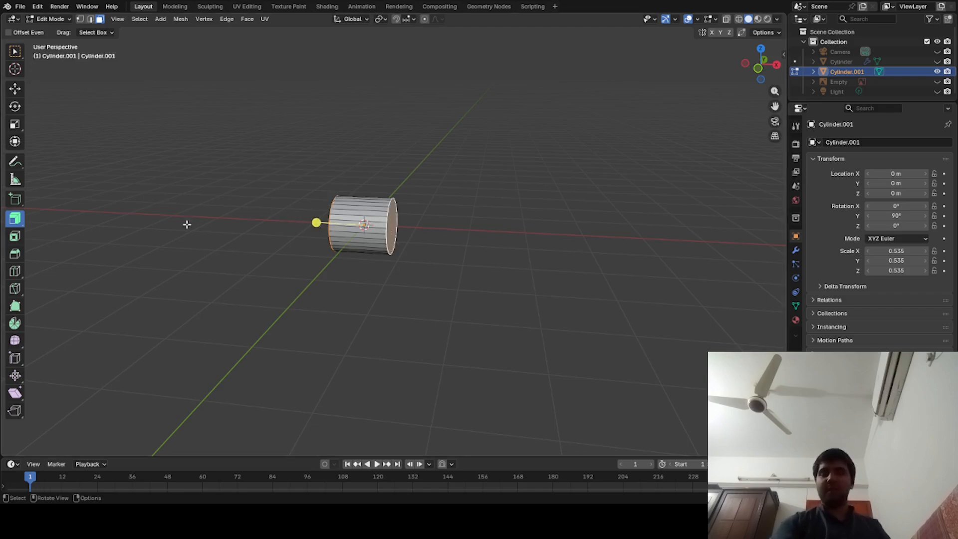
pyautogui.press('e')
pyautogui.rightClick(223, 240)
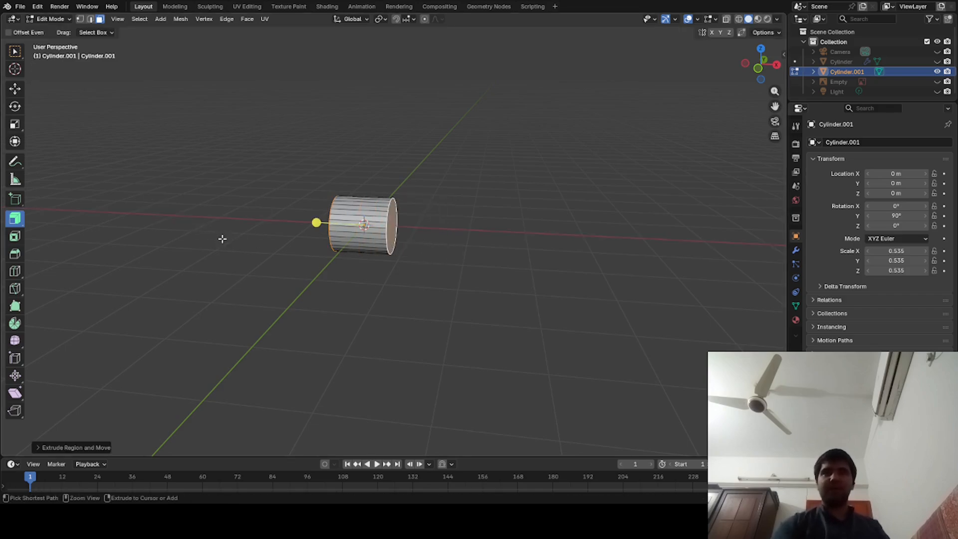
pyautogui.hotkey('ctrl', 'z')
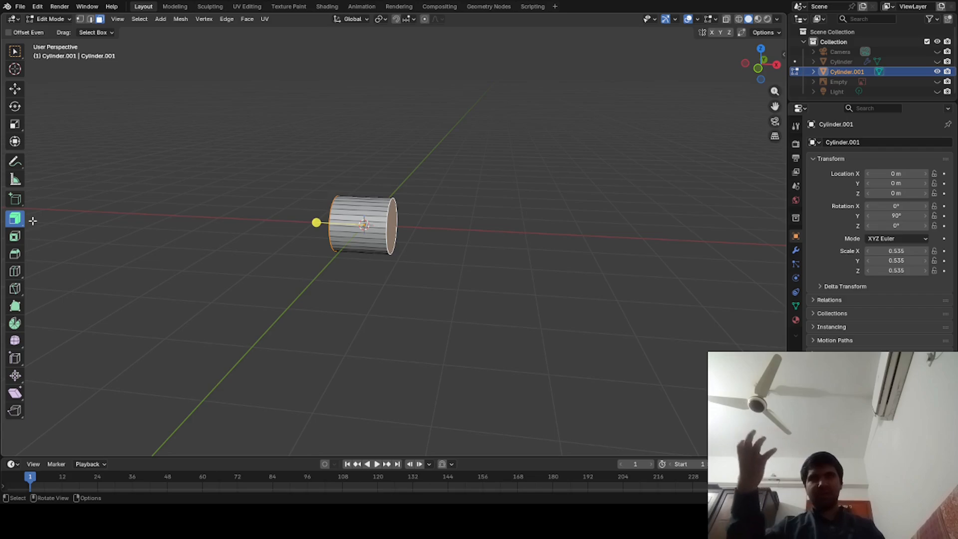
# - Extrude both end faces outward with Extrude Along Normals to add a short band at each end
pyautogui.click(23, 222)
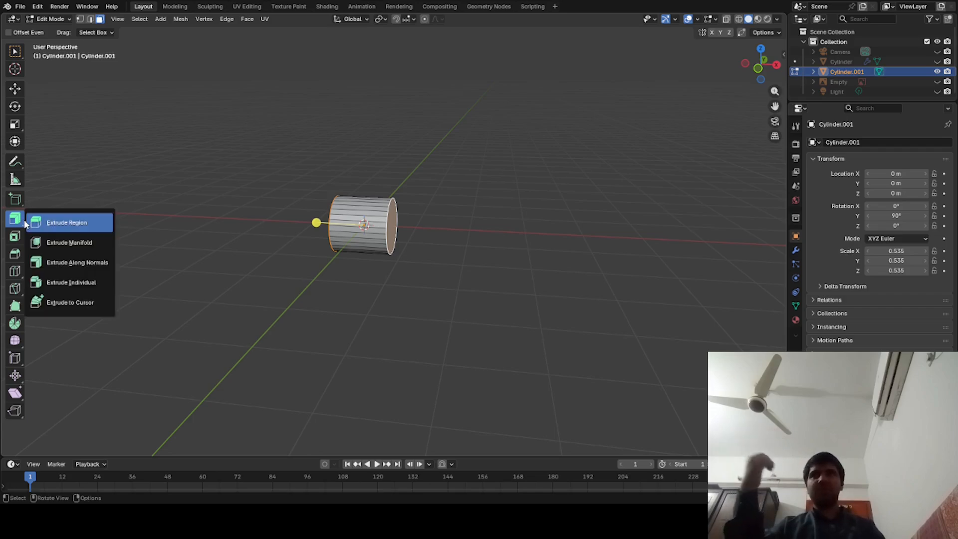
pyautogui.click(52, 262)
pyautogui.moveTo(315, 223); pyautogui.dragTo(41, 210)
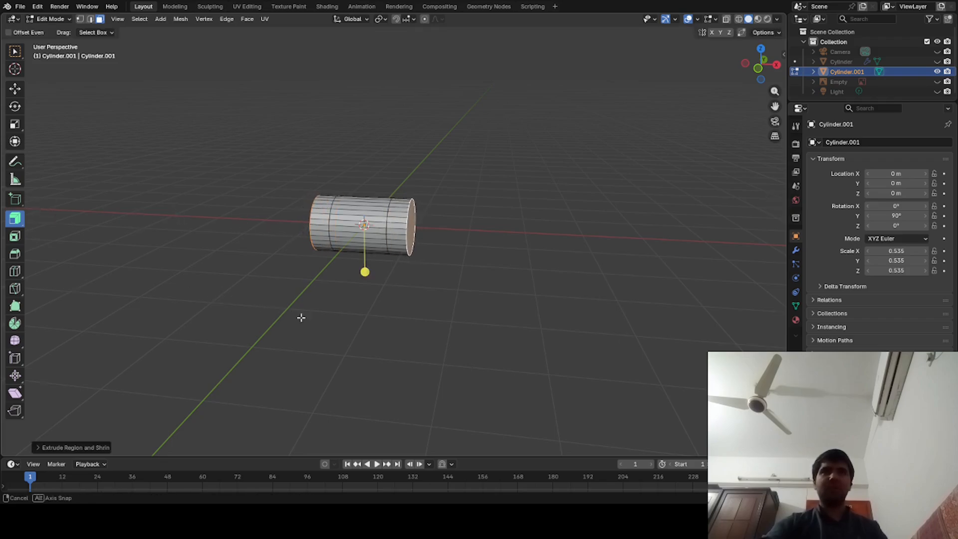
# - Select the face bands at both ends of the cylinder and extrude them outward along their normals to form raised collars
pyautogui.moveTo(299, 316); pyautogui.dragTo(335, 330, button='middle')
pyautogui.click(539, 199)
pyautogui.scroll(3, 523, 190)
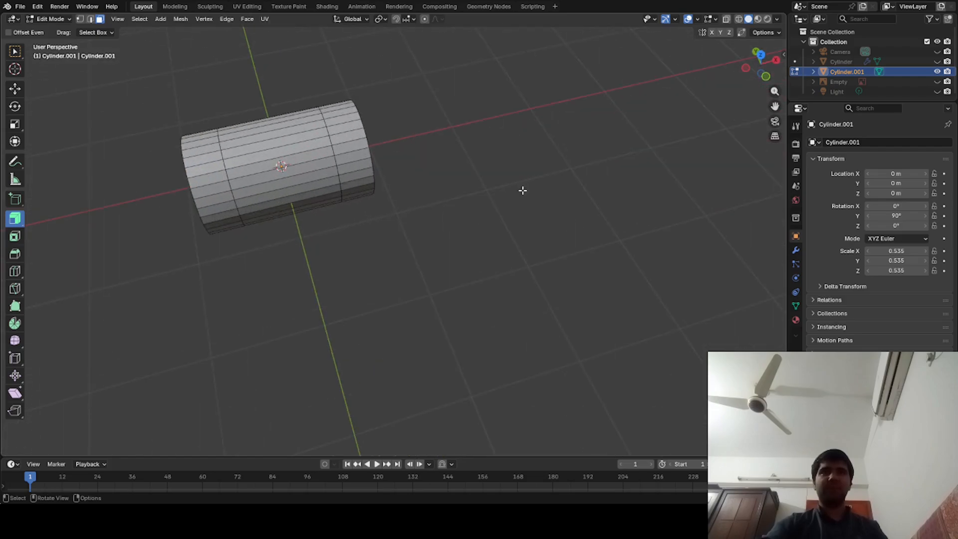
pyautogui.keyDown('alt'); pyautogui.click(344, 133); pyautogui.keyUp('alt')
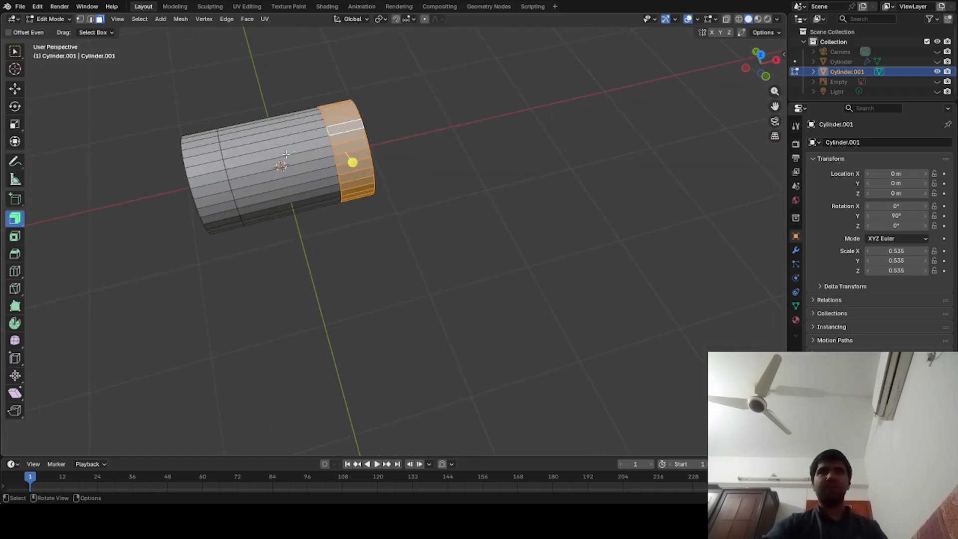
pyautogui.keyDown('alt'); pyautogui.keyDown('shift'); pyautogui.click(210, 158); pyautogui.keyUp('shift'); pyautogui.keyUp('alt')
pyautogui.moveTo(210, 157); pyautogui.dragTo(251, 200, button='middle')
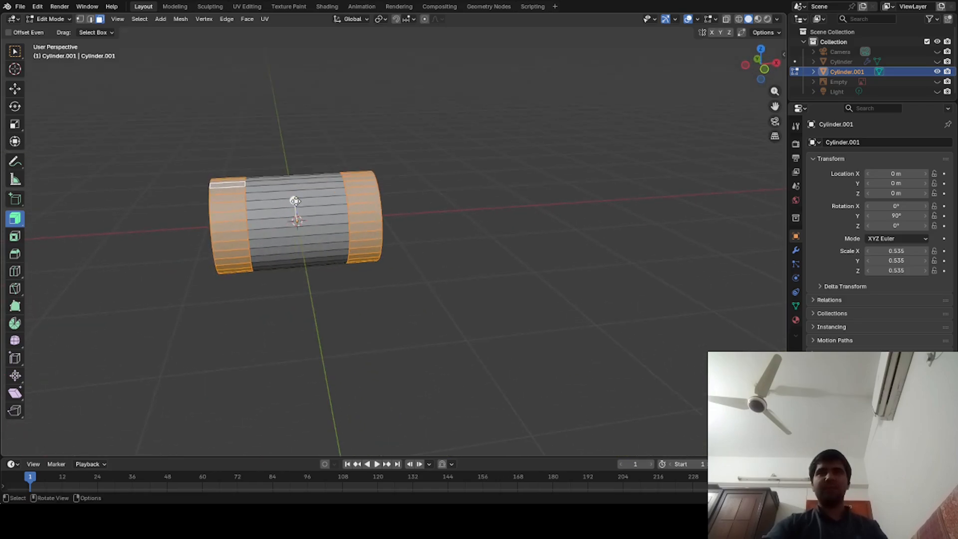
pyautogui.moveTo(295, 201)
pyautogui.mouseDown()
pyautogui.moveTo(280, 168)
pyautogui.moveTo(283, 190)
pyautogui.mouseUp()
# - Extend both pipe ends beyond the collars by extruding the end faces, and return to Object Mode
pyautogui.moveTo(367, 284); pyautogui.dragTo(264, 299, button='middle')
pyautogui.moveTo(313, 282); pyautogui.dragTo(317, 249)
pyautogui.scroll(-2, 317, 249)
pyautogui.moveTo(316, 249); pyautogui.dragTo(346, 370, button='middle')
pyautogui.scroll(-1, 339, 361)
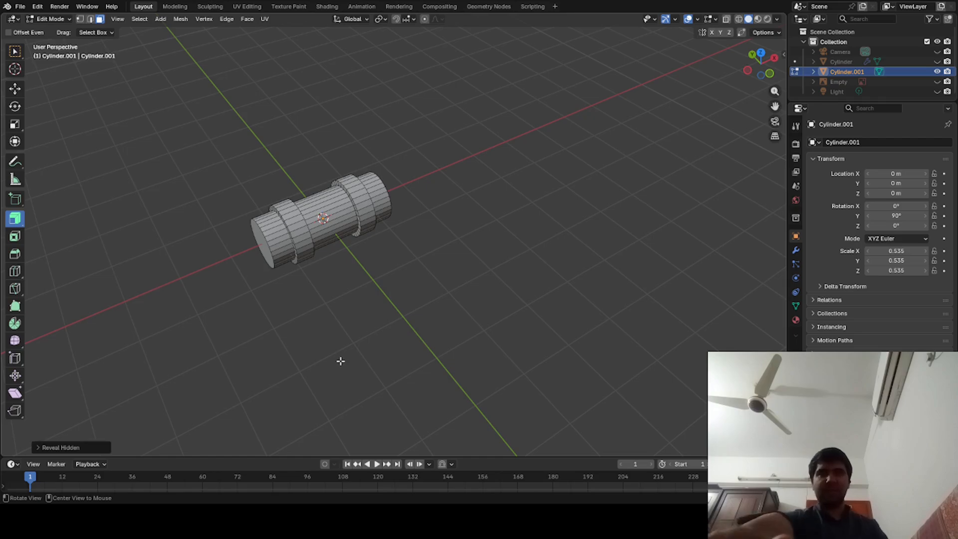
pyautogui.press('Tab')
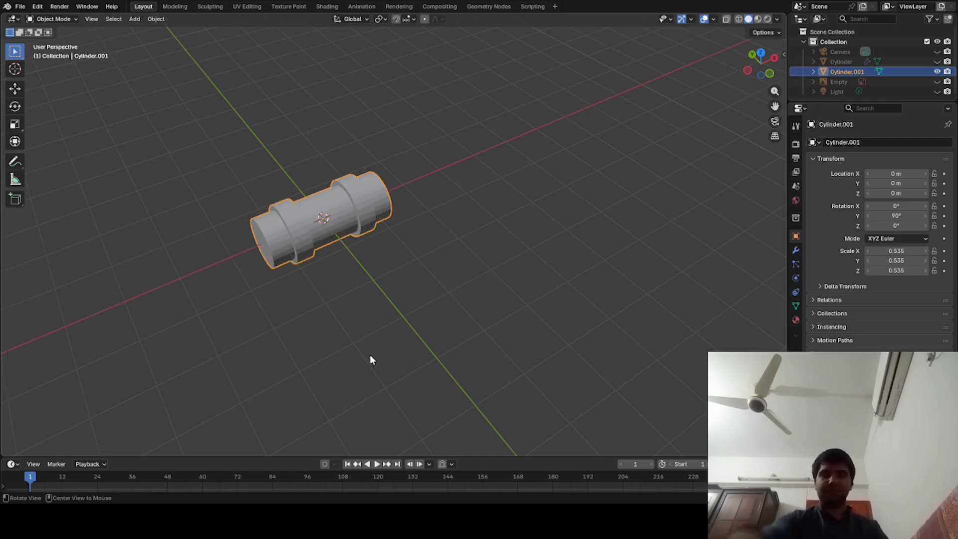
# - Unhide all hidden objects and delete the old long cylinder with multiple rings
pyautogui.hotkey('alt', 'h')
pyautogui.moveTo(370, 356); pyautogui.dragTo(347, 334, button='middle')
pyautogui.scroll(-6, 347, 334)
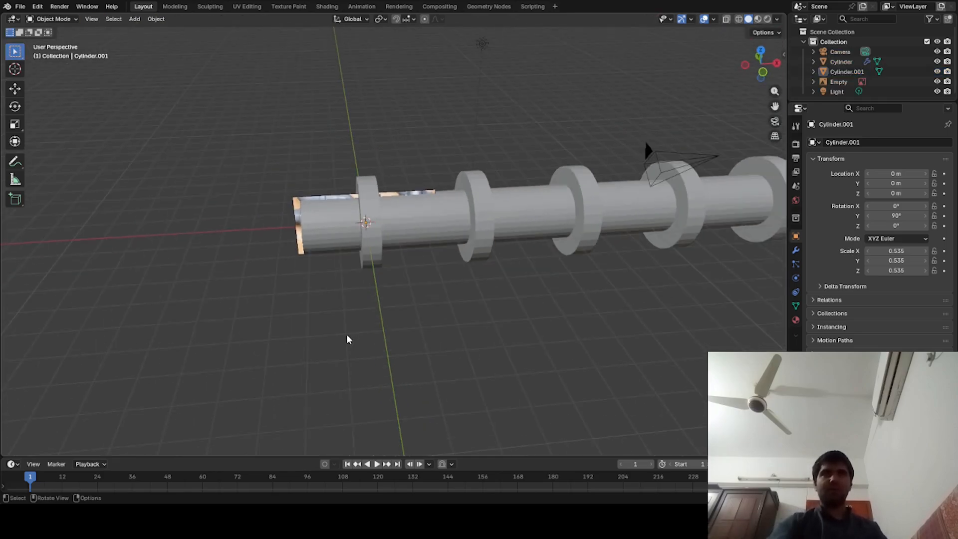
pyautogui.click(447, 218)
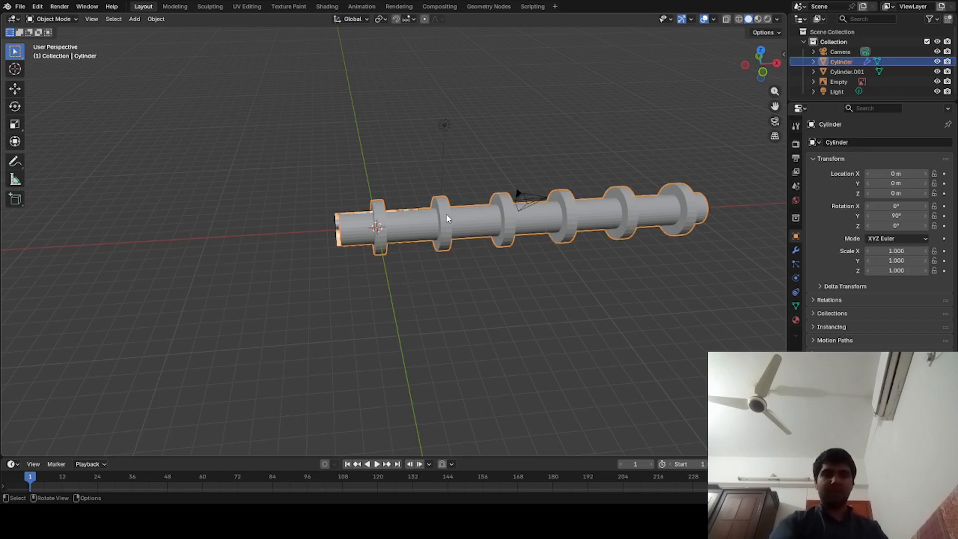
pyautogui.press('x')
pyautogui.click(392, 228)
pyautogui.scroll(10, 392, 228)
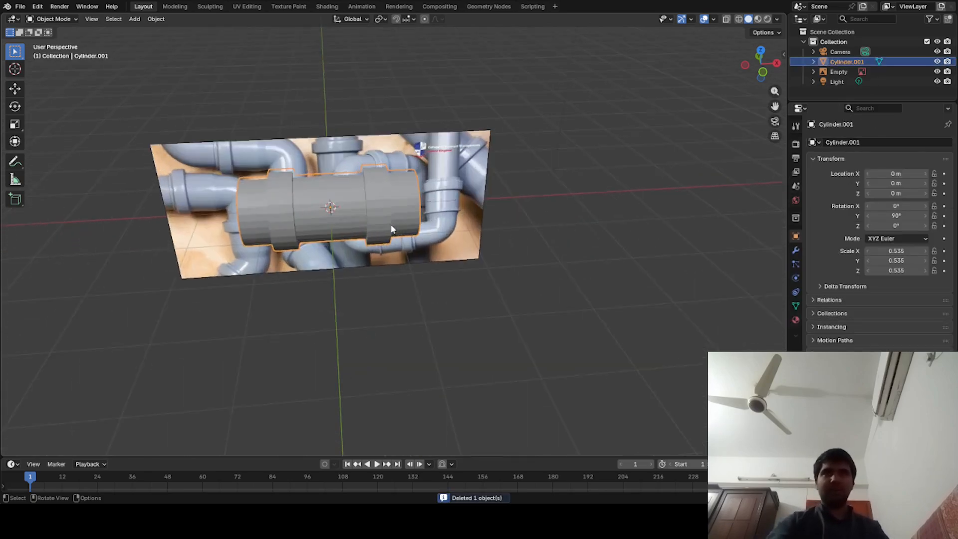
# - Move the collared pipe segment clear of the reference image, to about X 4.35 m, Y -1.17 m
pyautogui.moveTo(389, 226); pyautogui.dragTo(356, 225, button='middle')
pyautogui.scroll(-3, 355, 225)
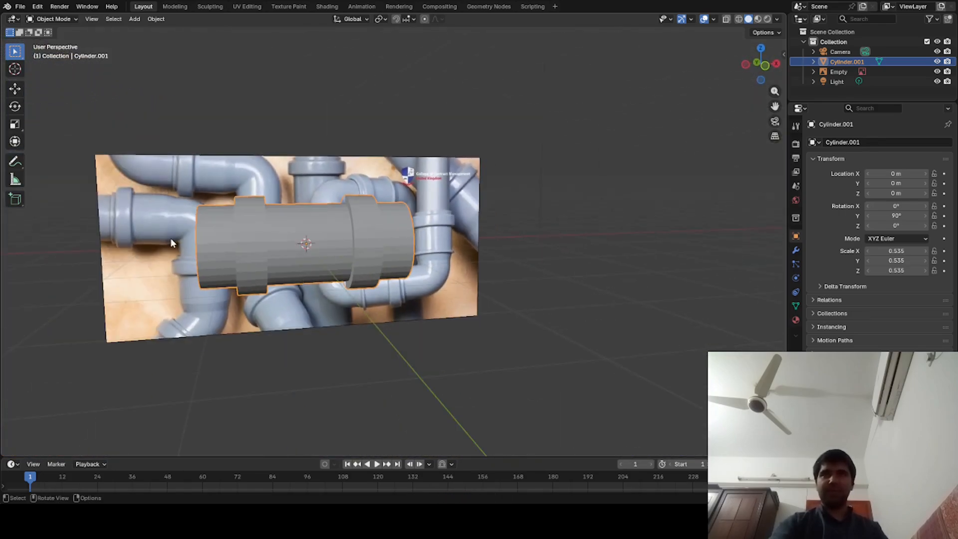
pyautogui.moveTo(171, 238); pyautogui.dragTo(212, 278, button='middle')
pyautogui.press('g')
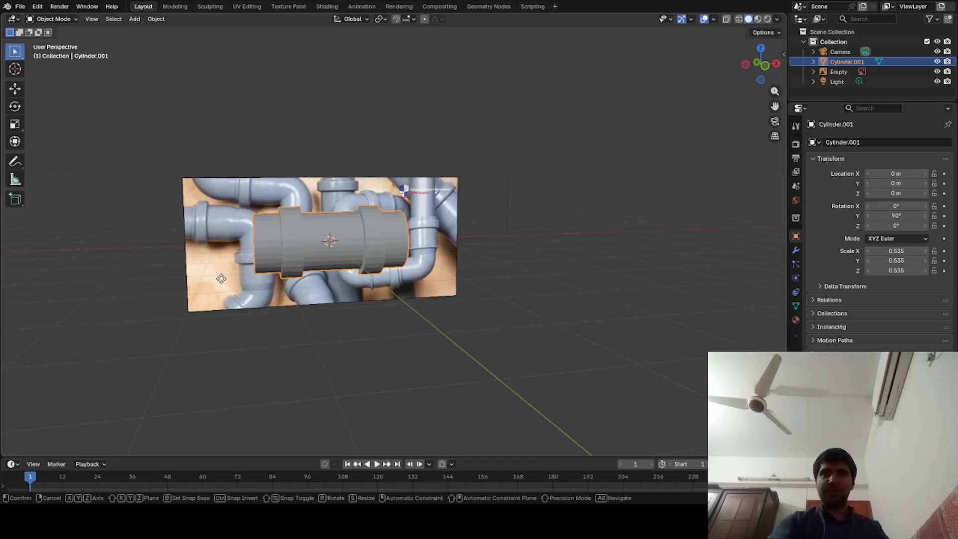
pyautogui.click(465, 280)
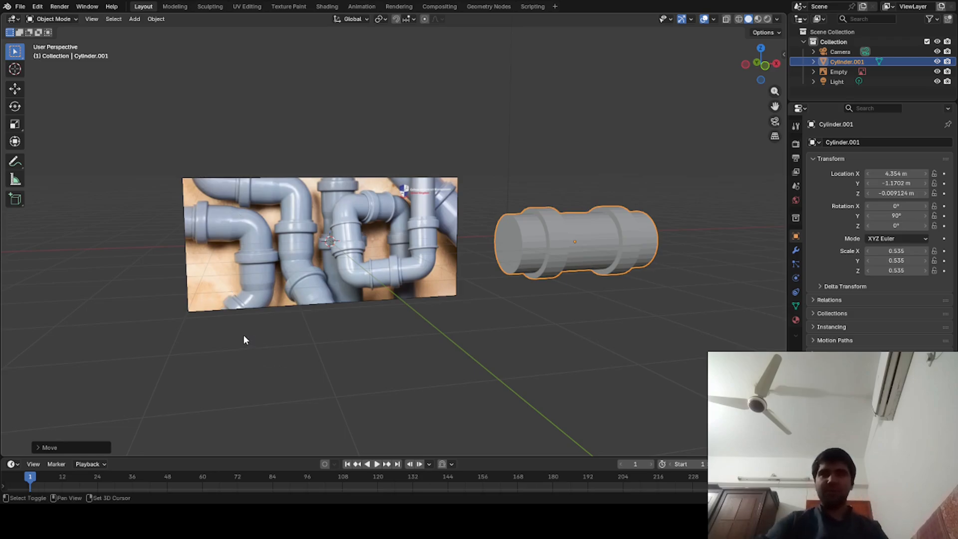
# - Add a Path curve at the origin and deselect it
pyautogui.hotkey('shift', 'a')
pyautogui.moveTo(238, 299)
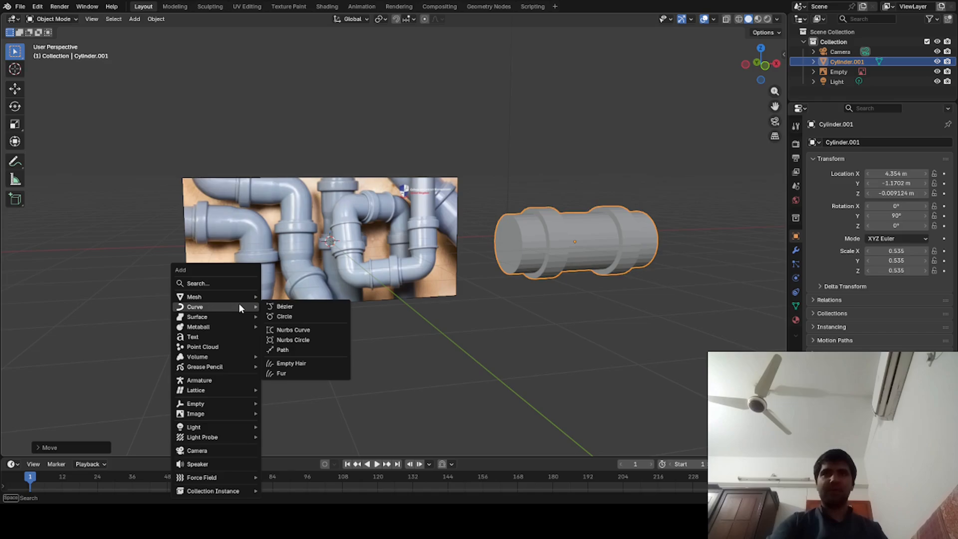
pyautogui.click(282, 348)
pyautogui.click(257, 336)
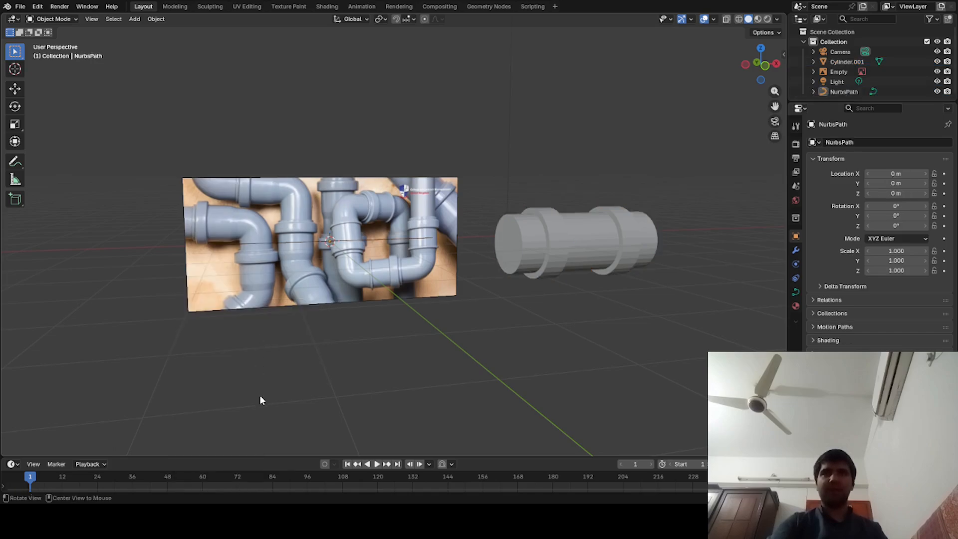
# - In front view, move the path along the X axis to about -0.584 m over the reference image
pyautogui.moveTo(259, 387); pyautogui.dragTo(237, 397, button='middle')
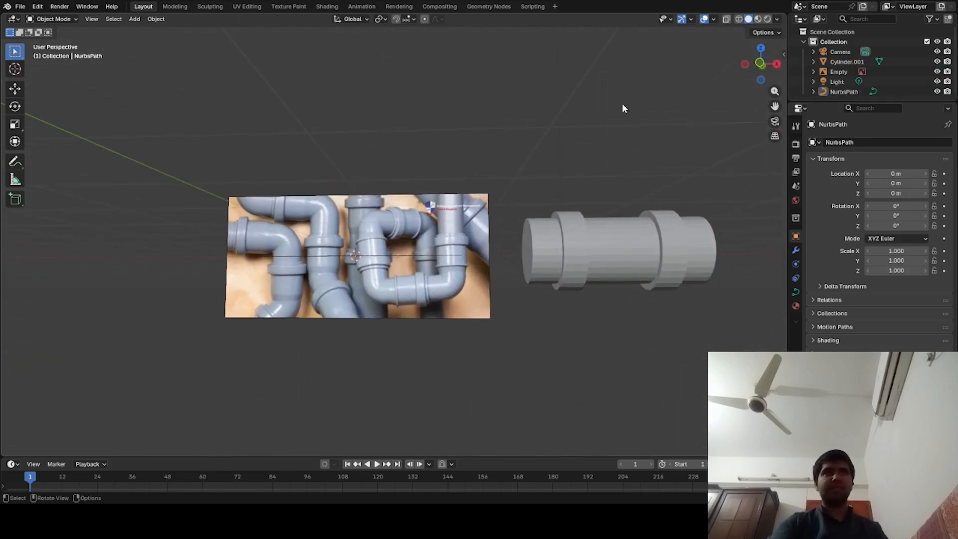
pyautogui.click(761, 63)
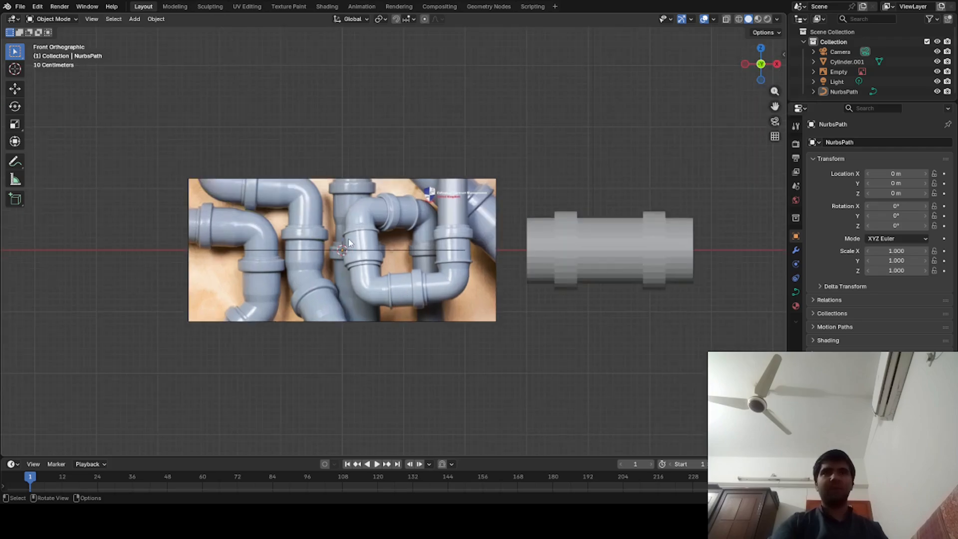
pyautogui.click(369, 255)
pyautogui.press('g')
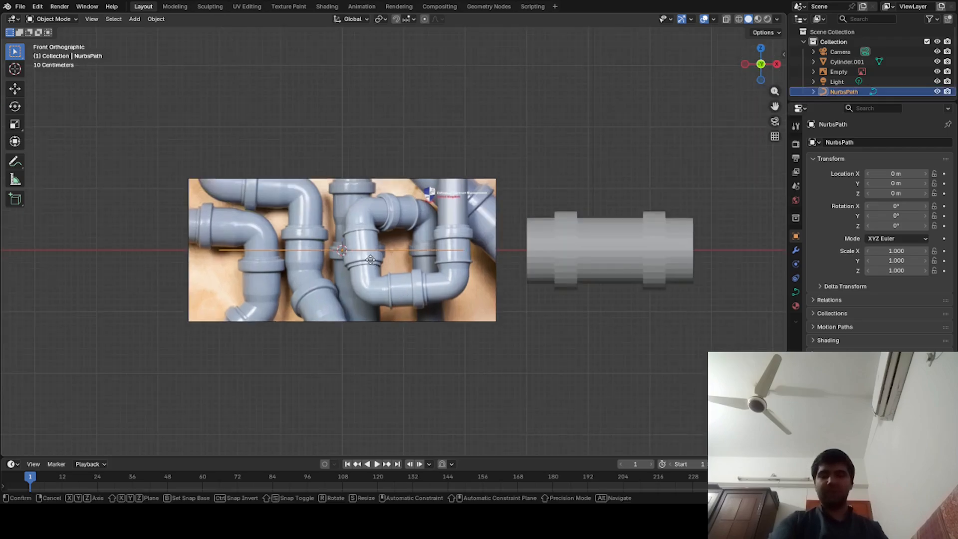
pyautogui.press('x')
pyautogui.click(335, 256)
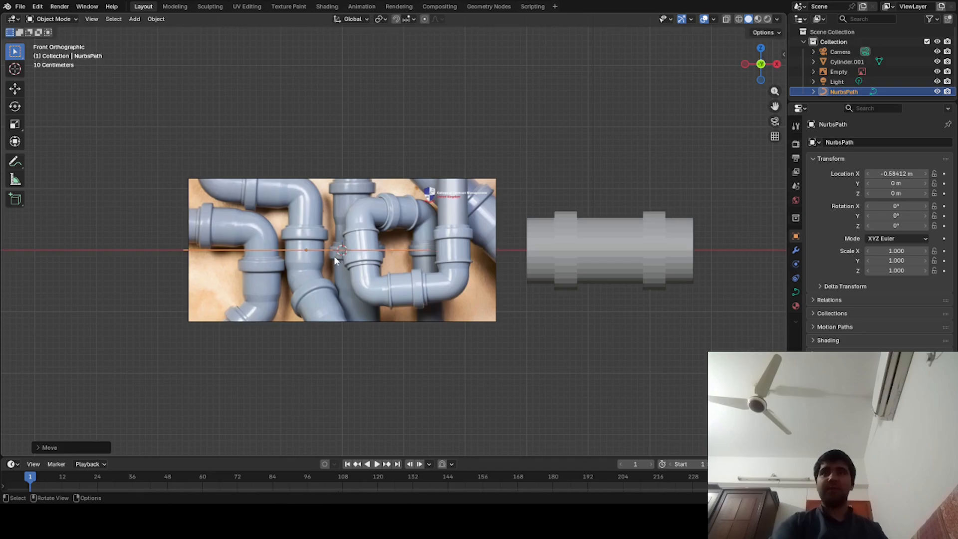
# - In Edit Mode, raise the path's first two control points along Z onto the centreline of the leftmost reference pipe
pyautogui.press('Tab')
pyautogui.click(181, 253)
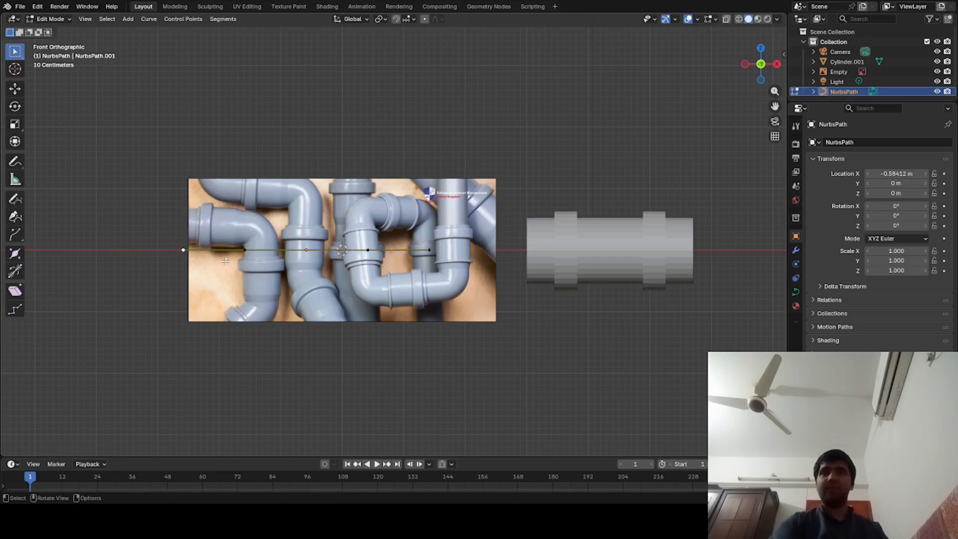
pyautogui.keyDown('shift'); pyautogui.click(242, 250); pyautogui.keyUp('shift')
pyautogui.press('g')
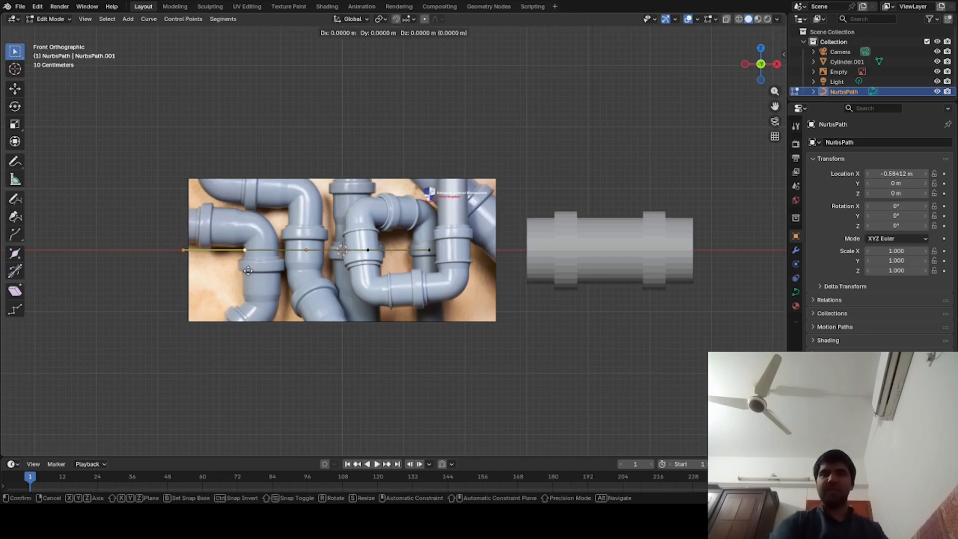
pyautogui.press('z')
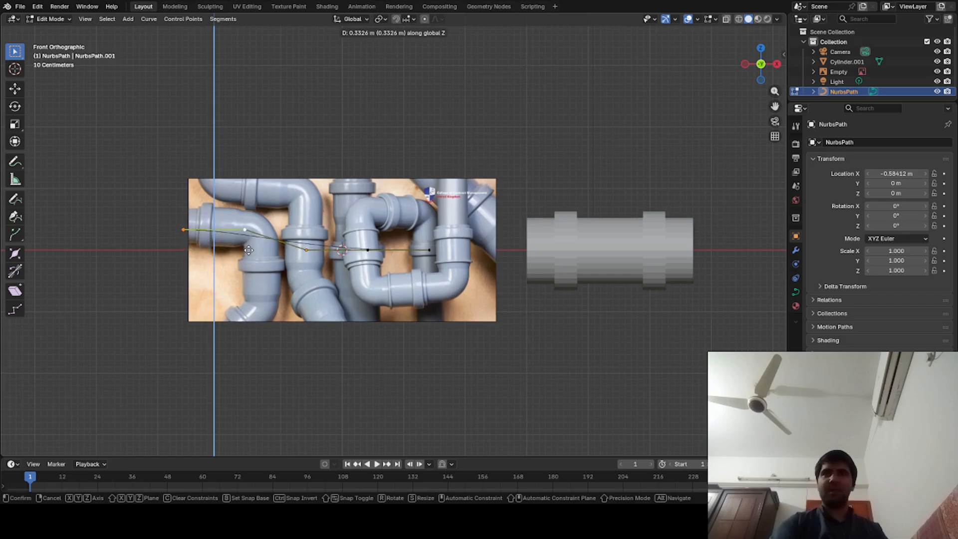
pyautogui.click(249, 248)
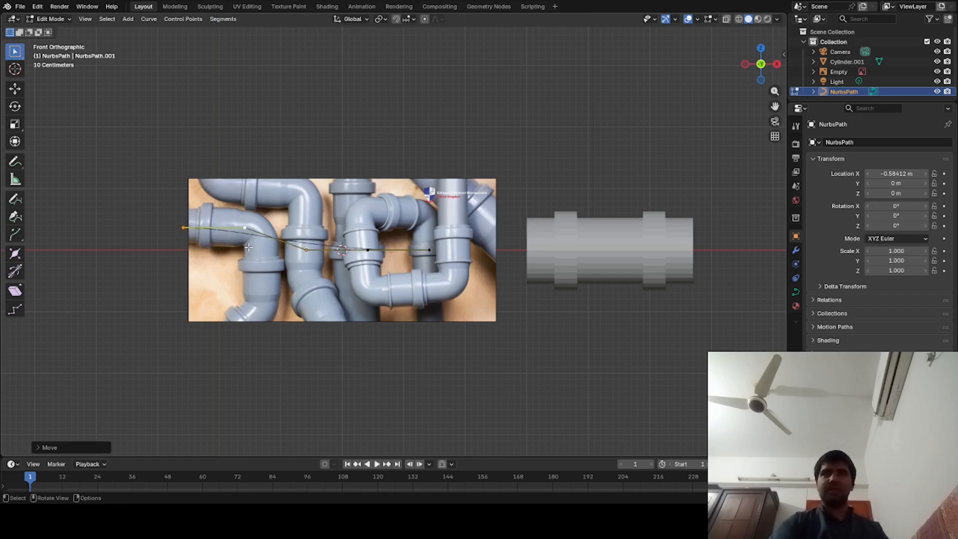
# - Move the path's middle control point about -0.7 m along X to the leftmost pipe's elbow
pyautogui.click(307, 252)
pyautogui.press('g')
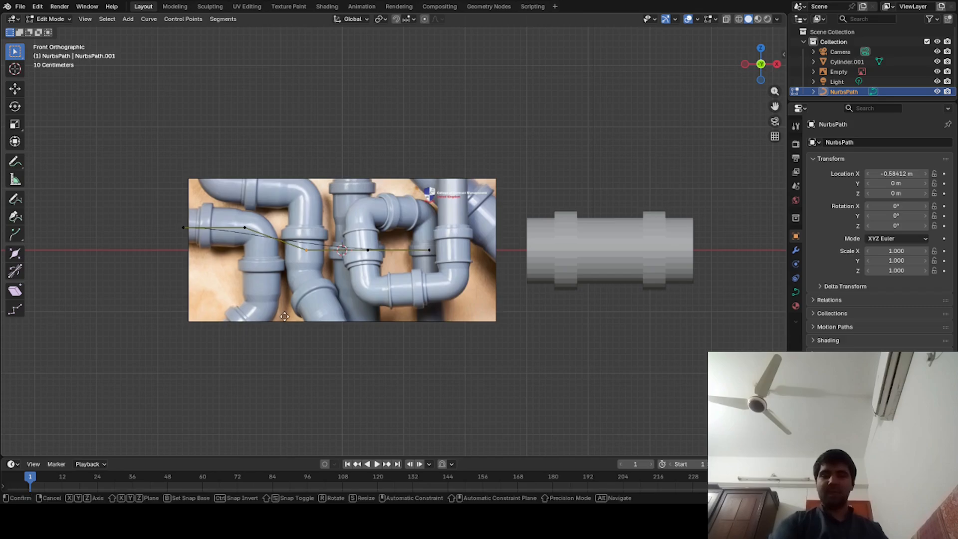
pyautogui.press('x')
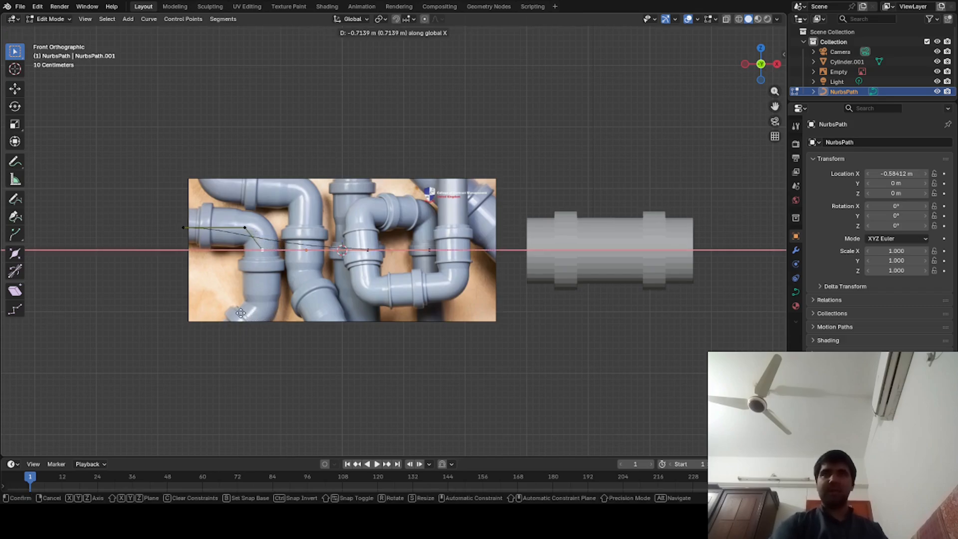
pyautogui.click(238, 310)
# - Delete the path's last two control points as vertices
pyautogui.click(302, 258)
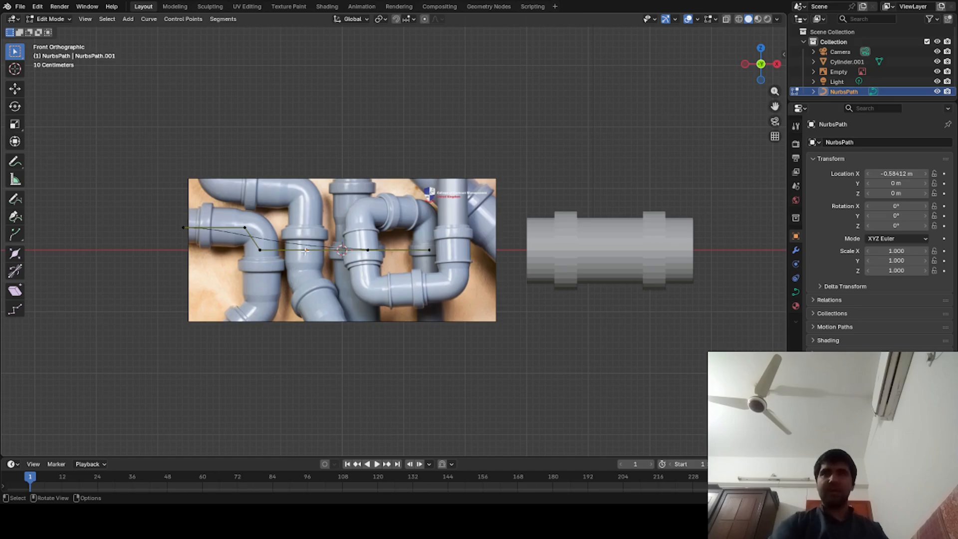
pyautogui.keyDown('shift'); pyautogui.moveTo(329, 232); pyautogui.dragTo(441, 309); pyautogui.keyUp('shift')
pyautogui.press('x')
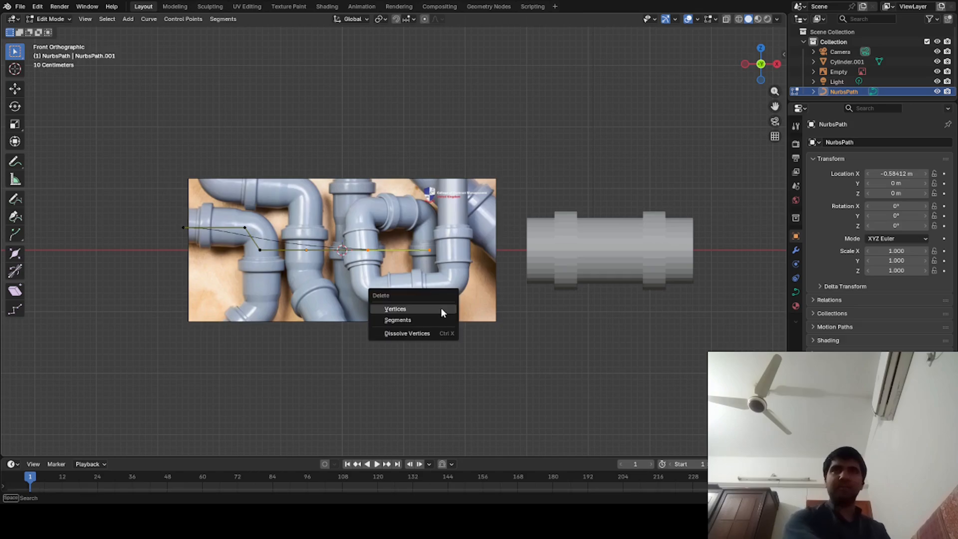
pyautogui.click(442, 309)
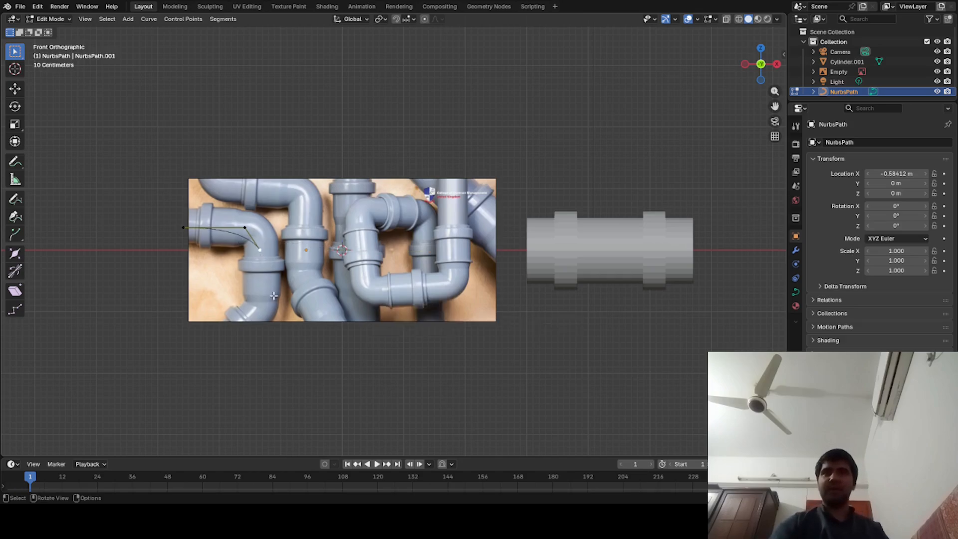
# - Extrude two segments down along Z from the elbow's end control point, reaching below the reference image
pyautogui.press('g')
pyautogui.press('z')
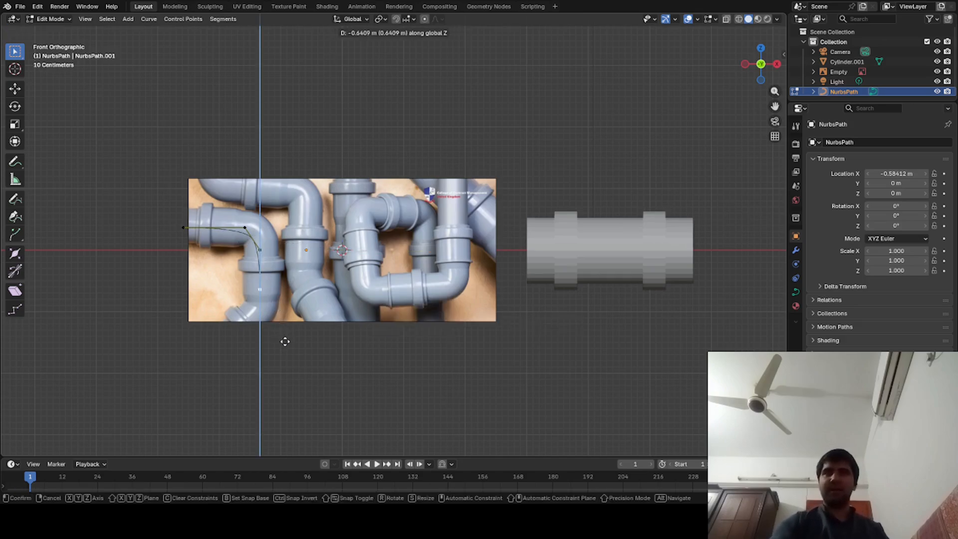
pyautogui.click(287, 352)
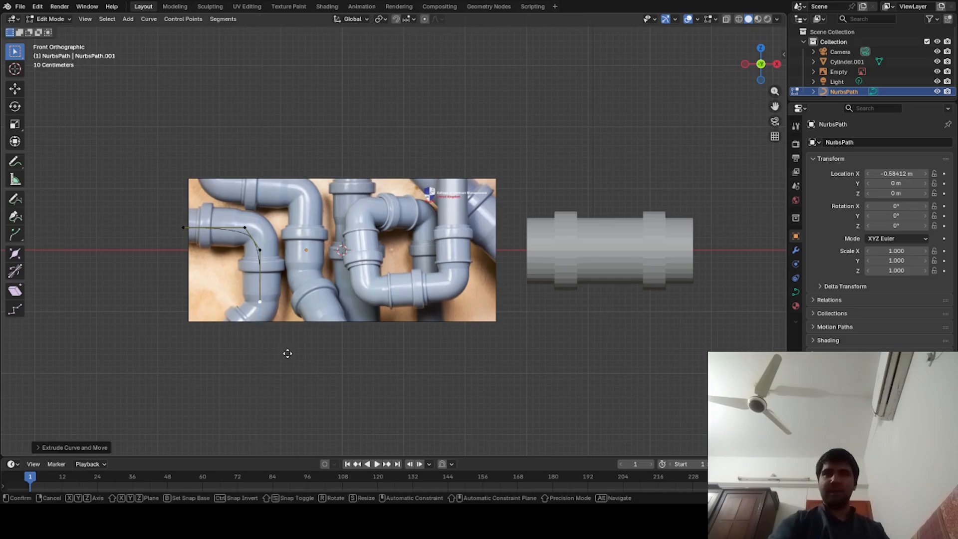
pyautogui.press('e')
pyautogui.press('z')
pyautogui.click(285, 394)
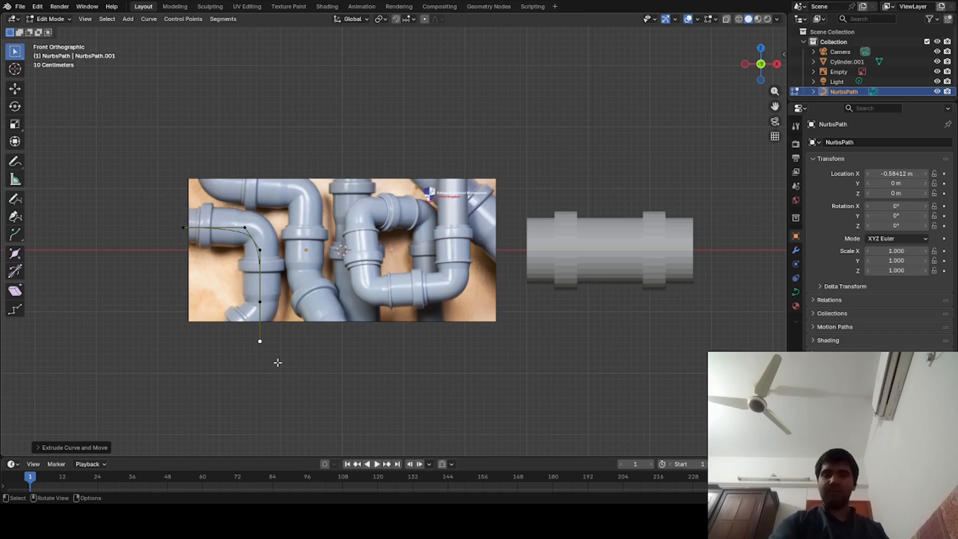
# - Shift the lowest control point along negative X to follow the pipe's lower bend, and return to Object Mode
pyautogui.press('g')
pyautogui.press('x')
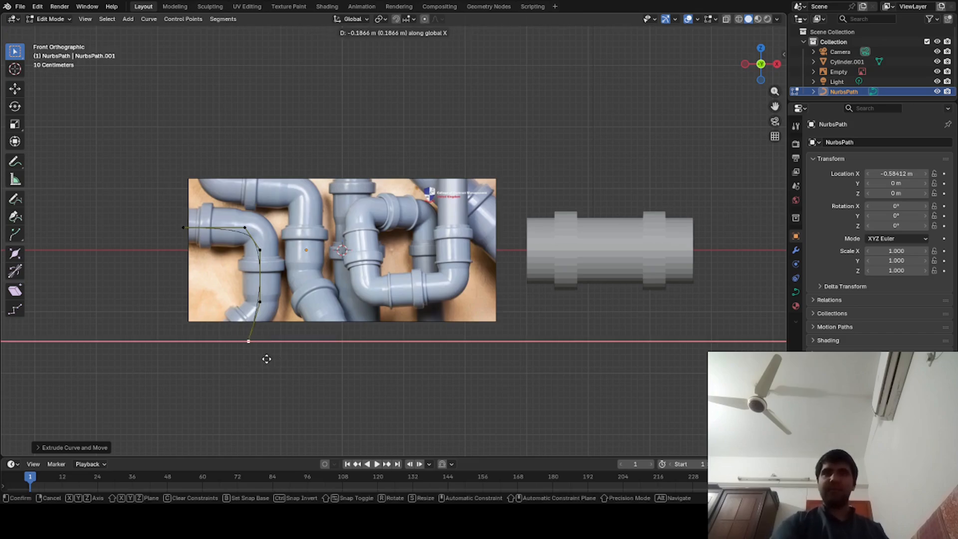
pyautogui.click(243, 356)
pyautogui.press('Tab')
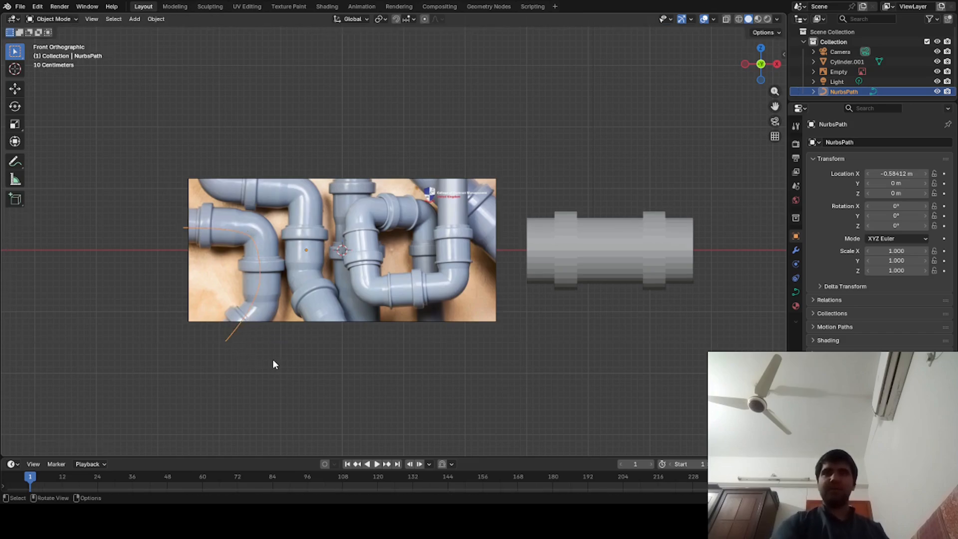
# - Back in Edit Mode, extrude the path's starting control point along negative X, beyond the reference image's edge
pyautogui.moveTo(273, 362)
pyautogui.mouseDown(button='middle')
pyautogui.moveTo(295, 377)
pyautogui.moveTo(361, 384)
pyautogui.moveTo(349, 372)
pyautogui.moveTo(270, 374)
pyautogui.moveTo(271, 397)
pyautogui.moveTo(291, 365)
pyautogui.mouseUp(button='middle')
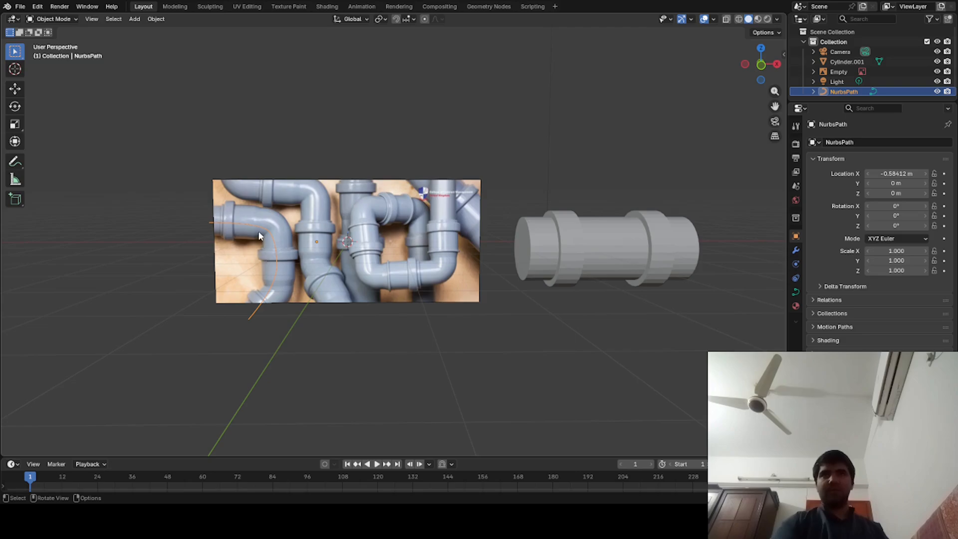
pyautogui.press('Tab')
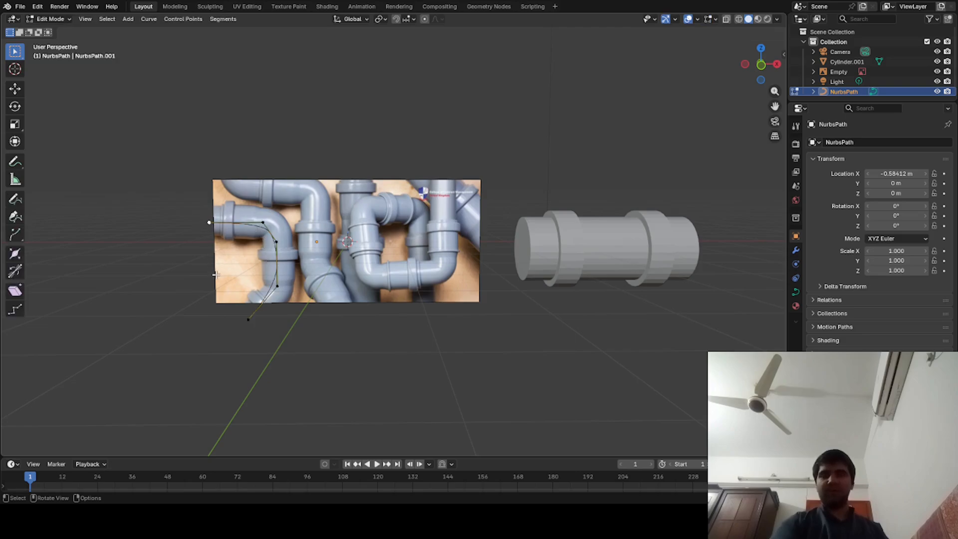
pyautogui.press('g')
pyautogui.press('x')
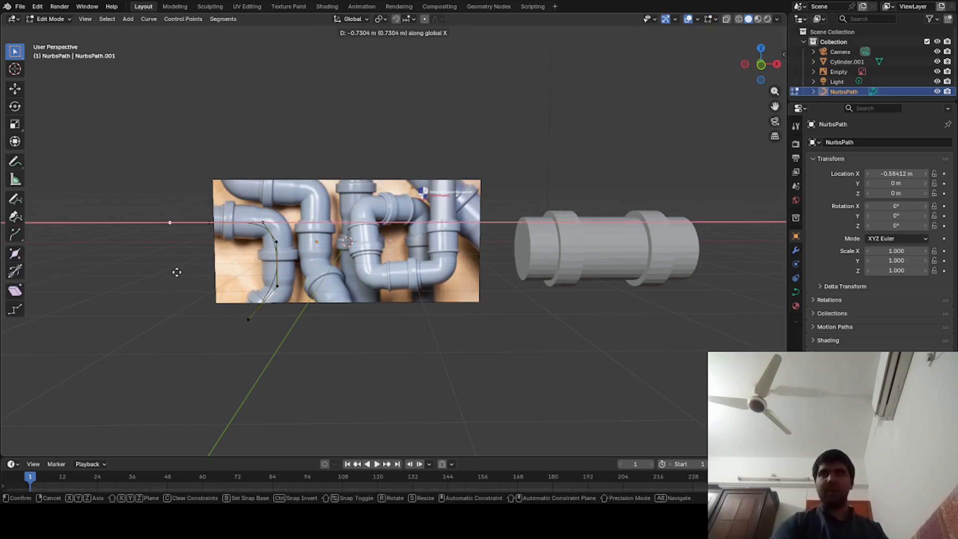
pyautogui.click(170, 267)
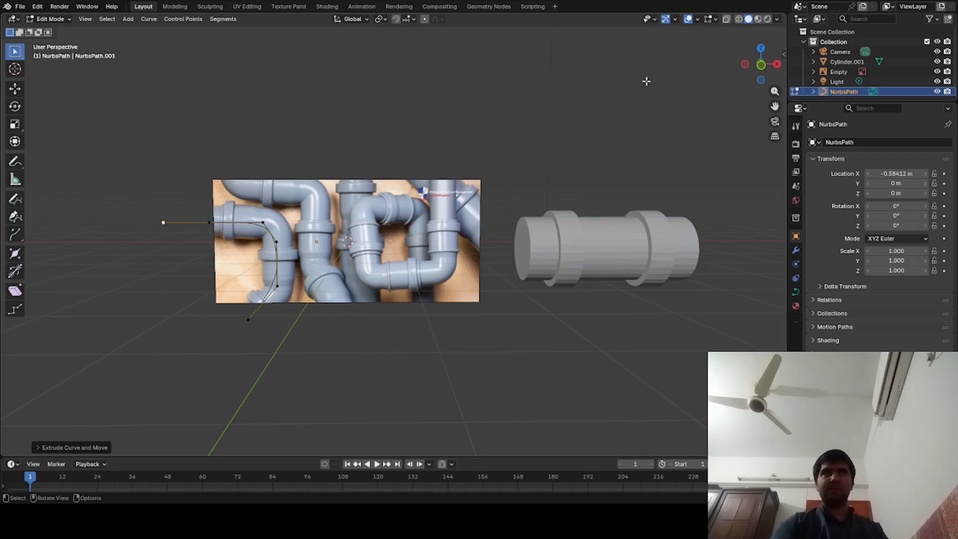
# - In front view, extrude the outer end up along Z above the image's height and along positive X towards the image
pyautogui.click(761, 65)
pyautogui.press('e')
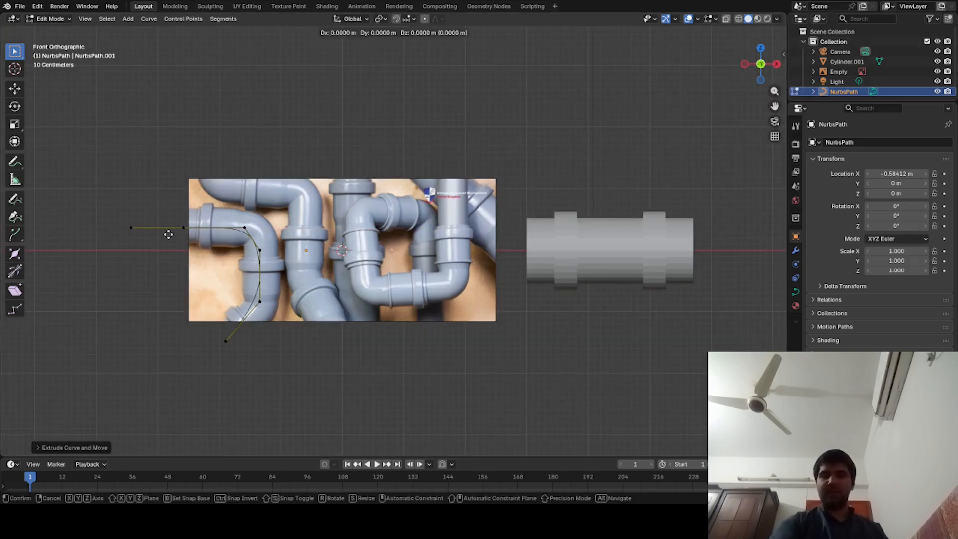
pyautogui.press('z')
pyautogui.click(195, 134)
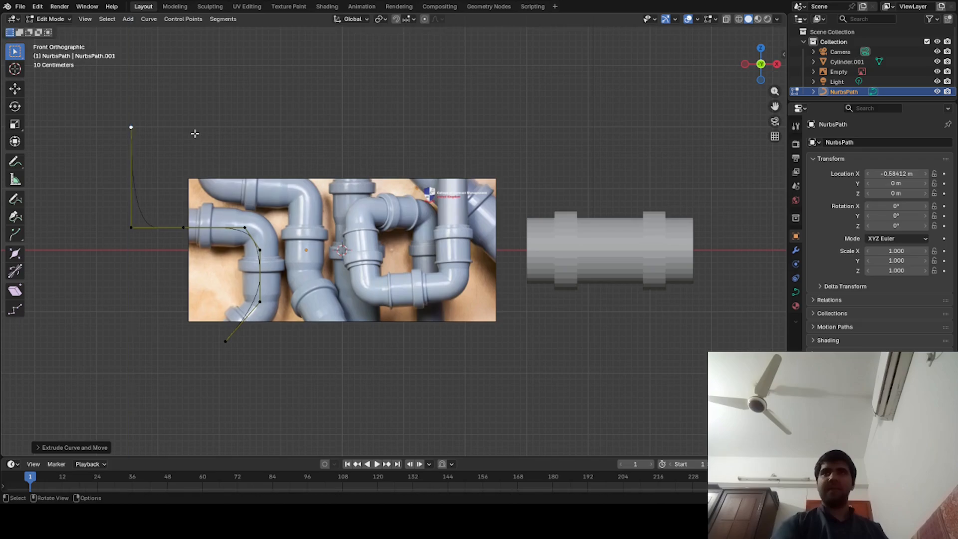
pyautogui.press('e')
pyautogui.press('x')
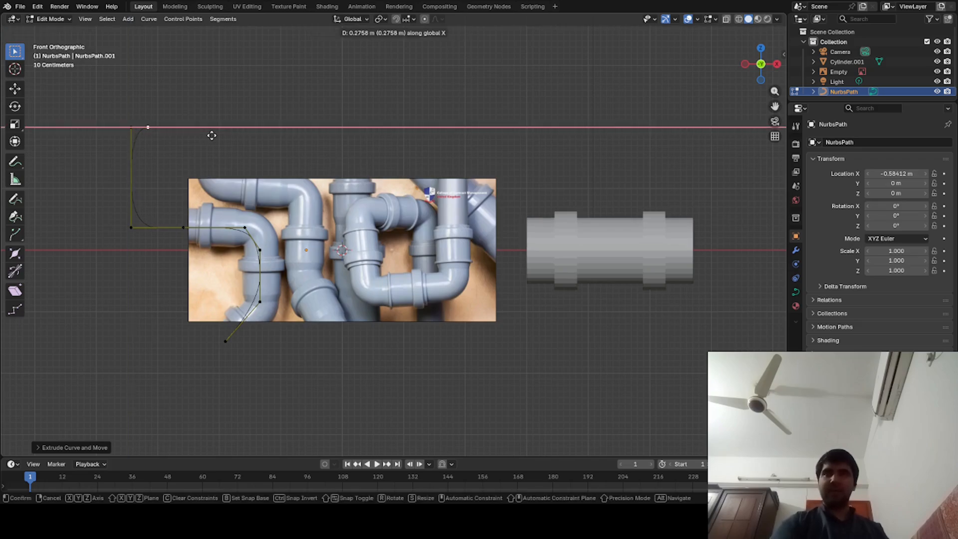
pyautogui.click(258, 155)
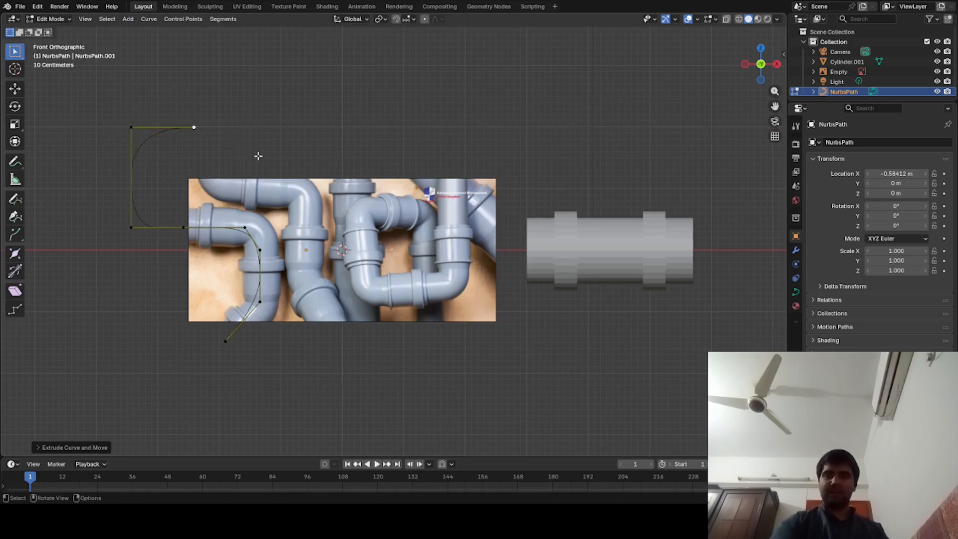
# - Extrude the end point a short way down along Z and shift it slightly along positive X
pyautogui.press('e')
pyautogui.press('z')
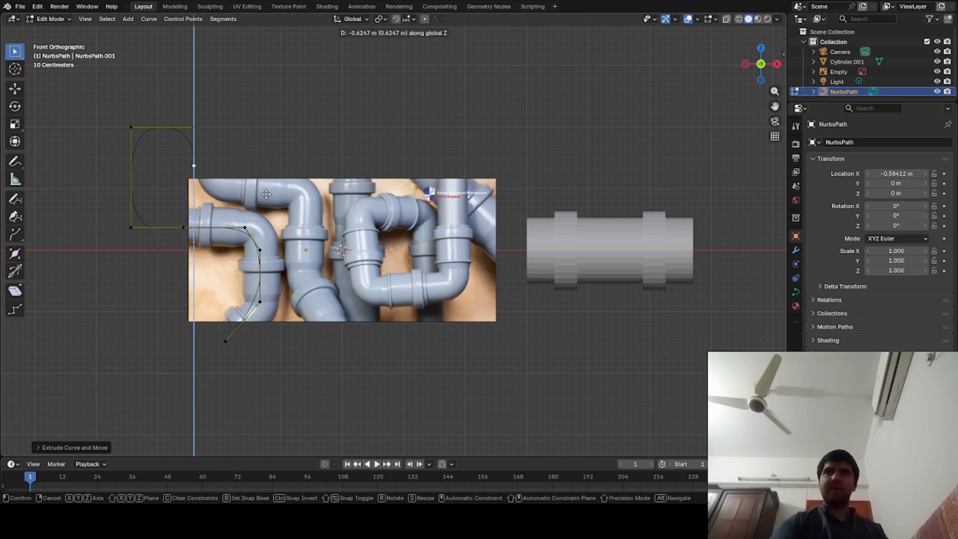
pyautogui.click(272, 189)
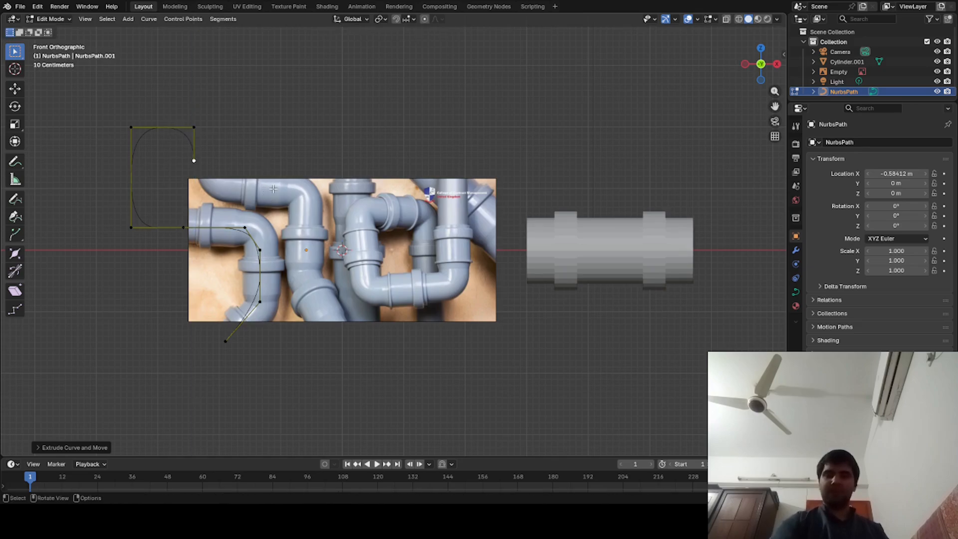
pyautogui.press('g')
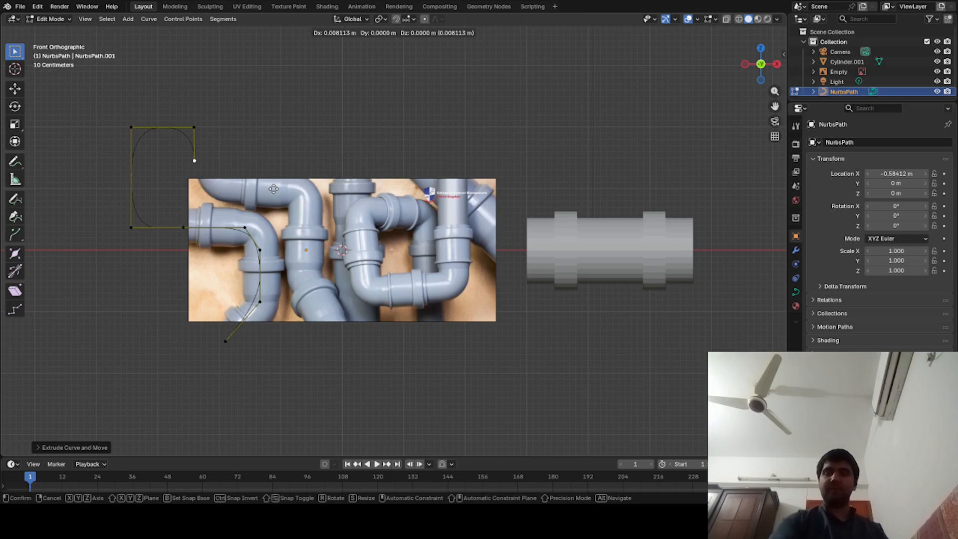
pyautogui.press('x')
pyautogui.click(287, 191)
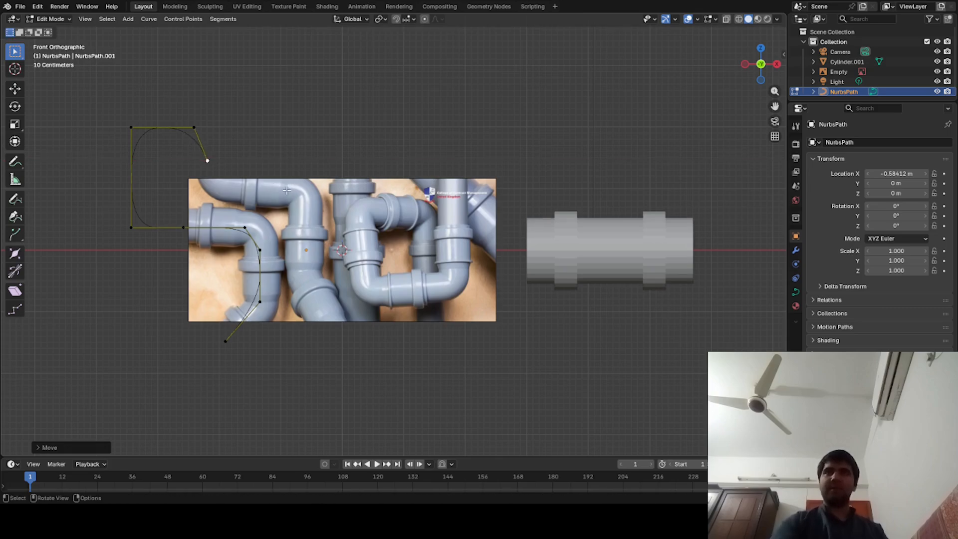
# - Extrude the end point down along Z to the start of the upper-left reference pipe
pyautogui.press('e')
pyautogui.press('z')
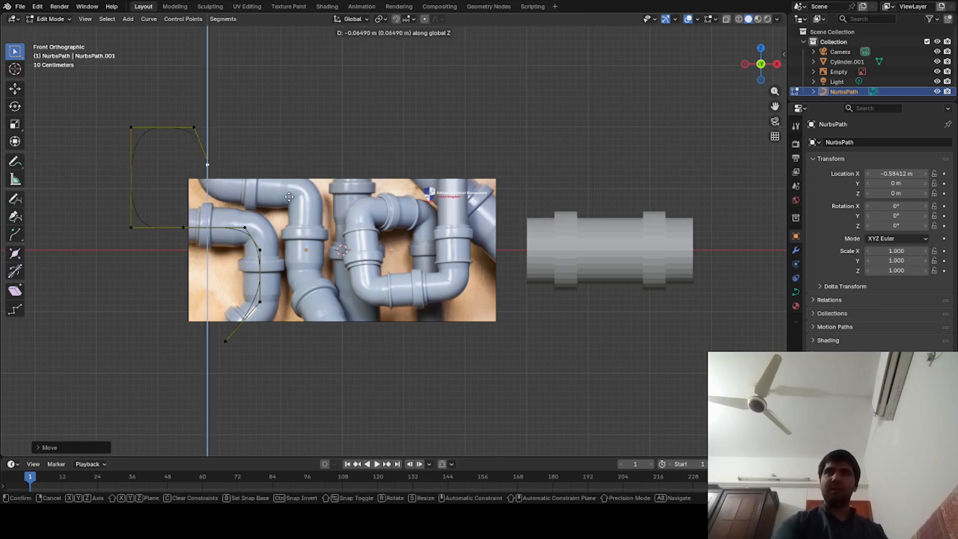
pyautogui.click(295, 216)
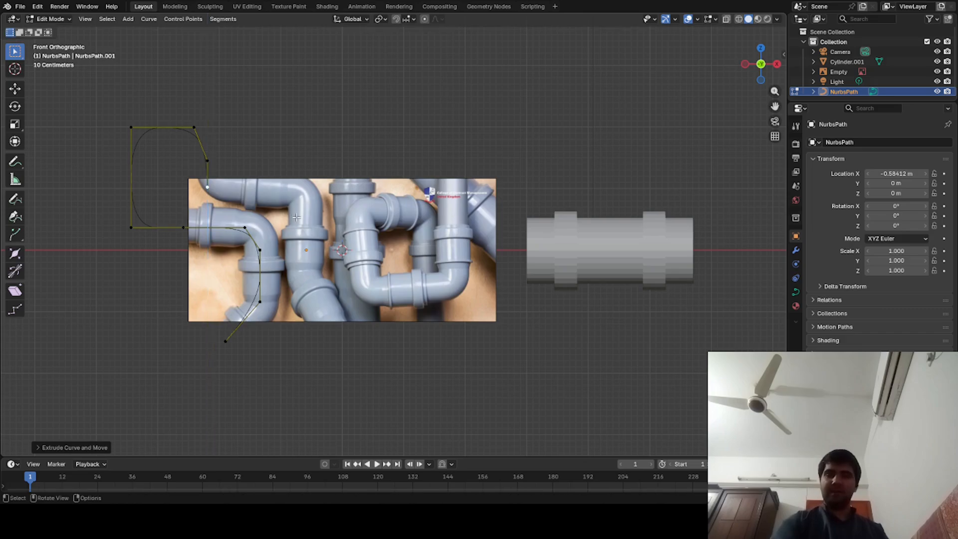
# - Extrude two segments along positive X following the upper-left pipe to its elbow, the second about 0.4 m long
pyautogui.press('e')
pyautogui.press('x')
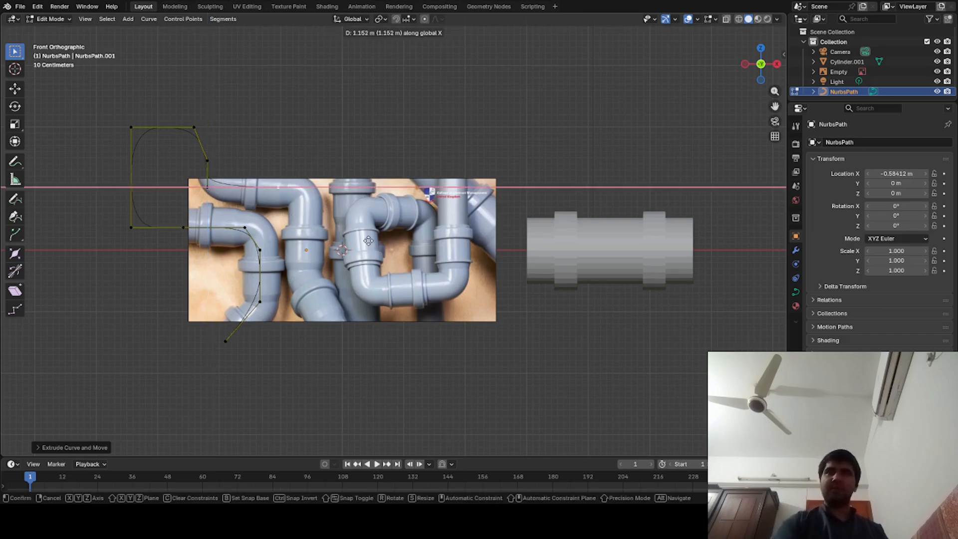
pyautogui.click(374, 244)
pyautogui.press('e')
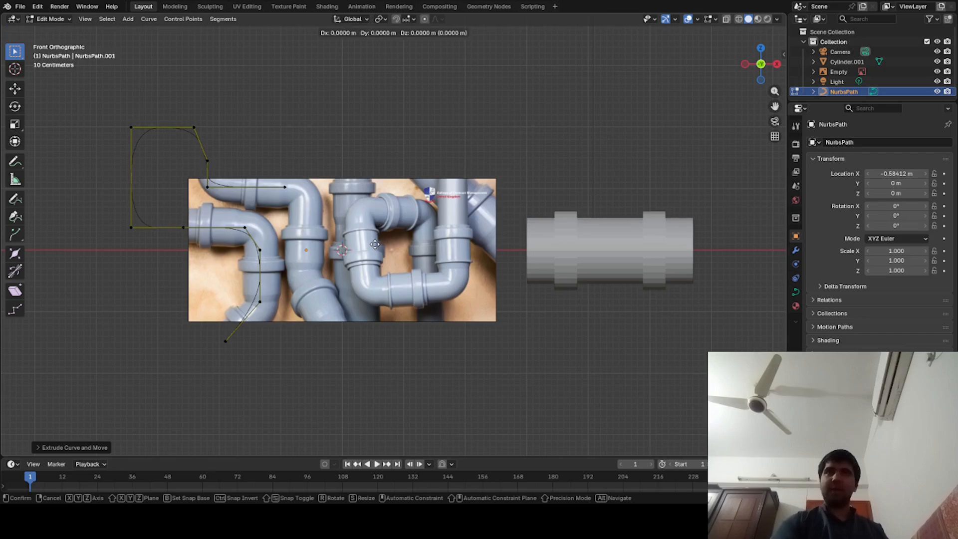
pyautogui.press('x')
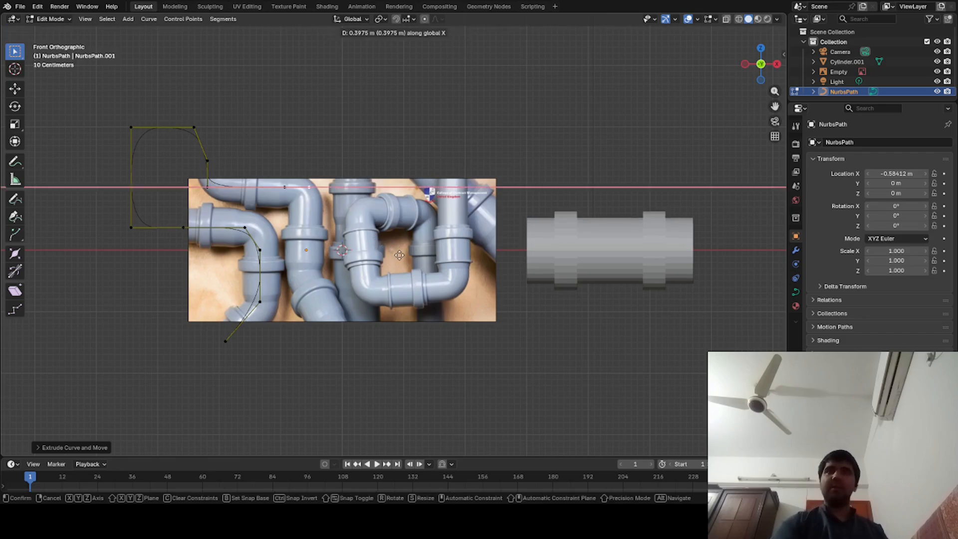
pyautogui.click(399, 255)
# - Extrude two segments down along Z from the upper pipe's elbow, past its lower collar to below the image
pyautogui.press('e')
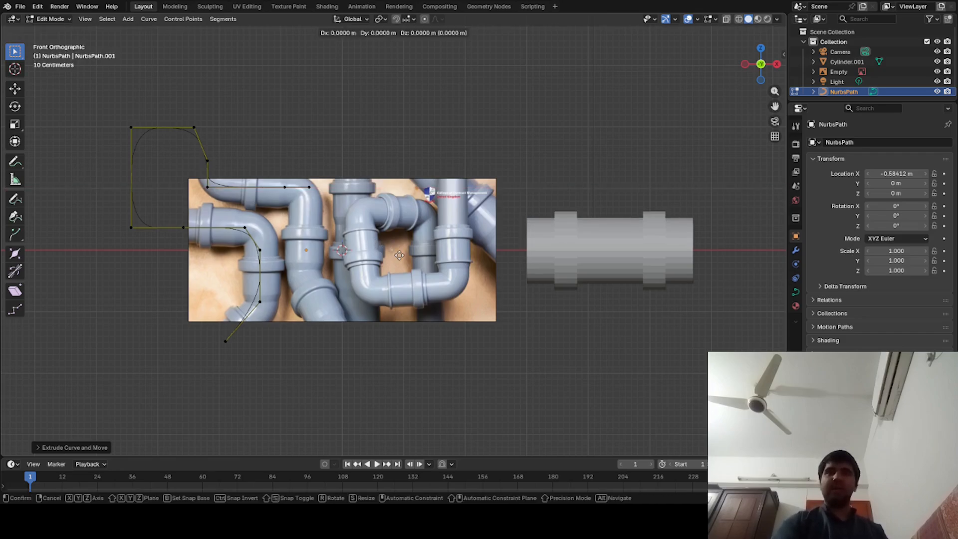
pyautogui.press('z')
pyautogui.click(404, 360)
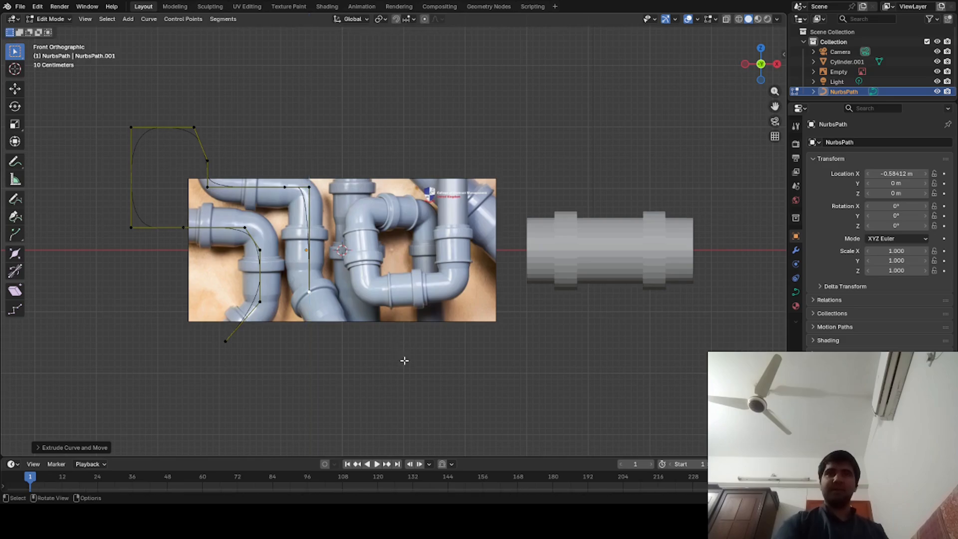
pyautogui.press('e')
pyautogui.press('z')
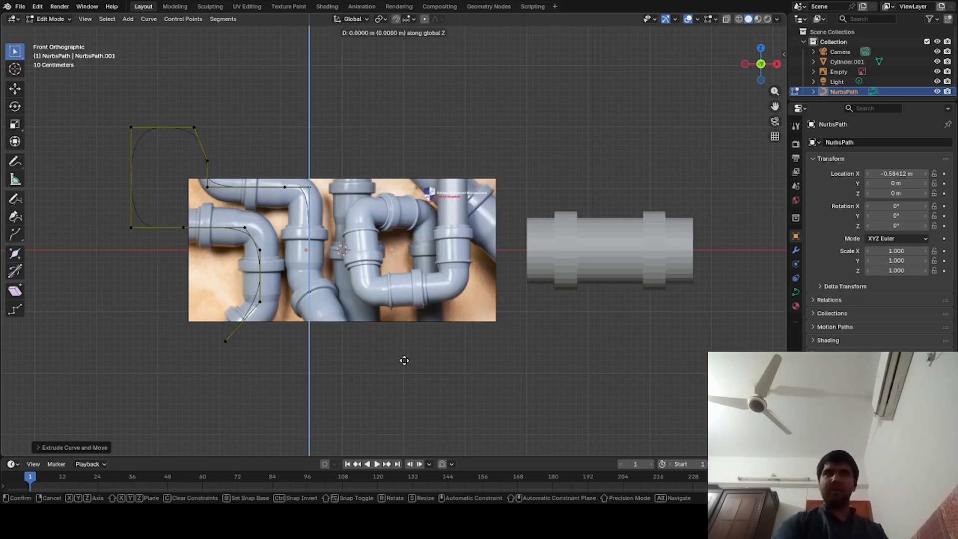
pyautogui.click(426, 419)
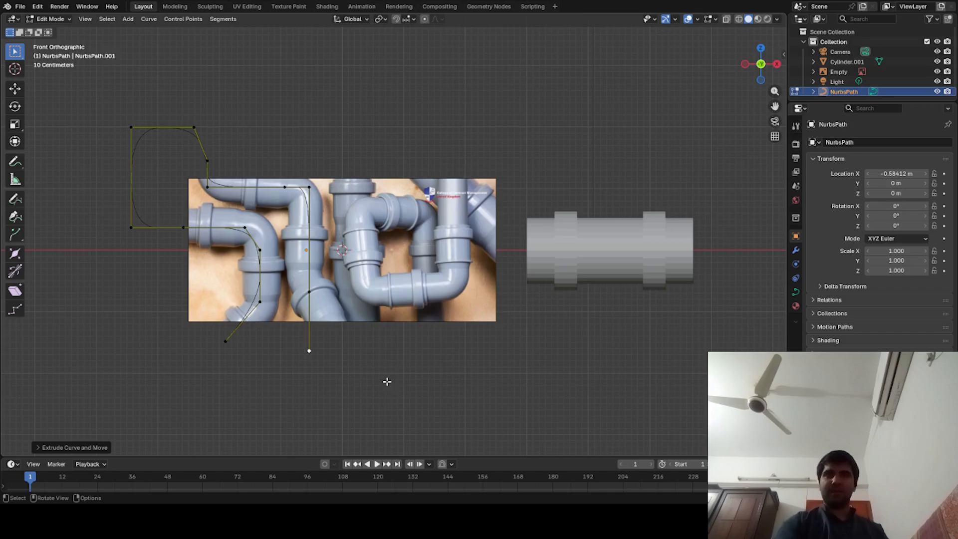
# - Shift the path's end point along positive X below the image to follow the slanted reference pipe, and return to Object Mode
pyautogui.press('e')
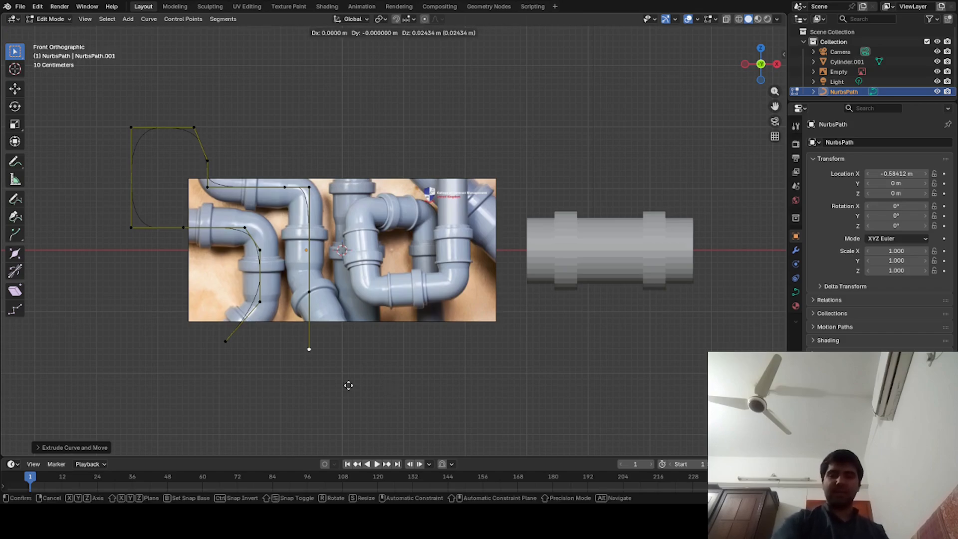
pyautogui.press('x')
pyautogui.click(379, 397)
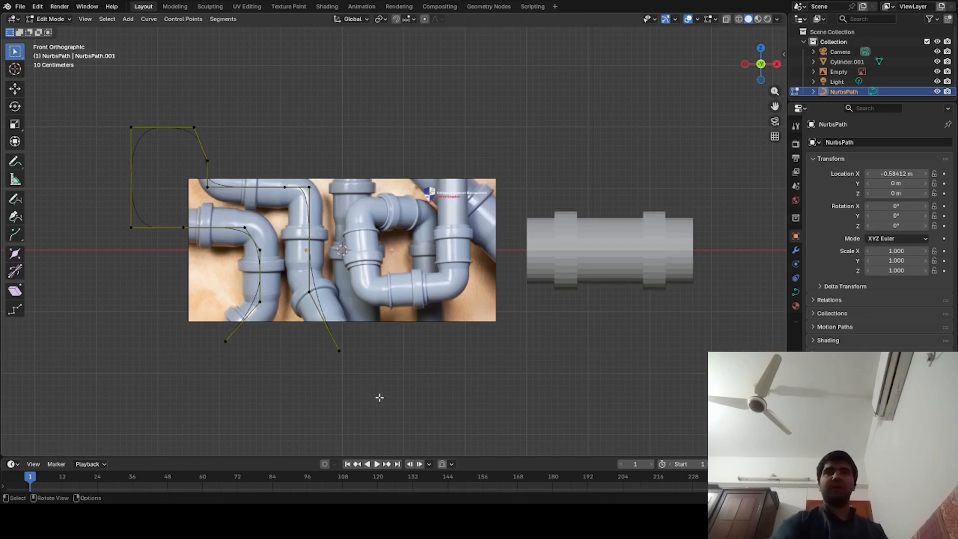
pyautogui.press('Tab')
# - Hide the reference pipe image, leaving the path curve and pipe segment in view
pyautogui.moveTo(363, 390); pyautogui.dragTo(394, 400, button='middle')
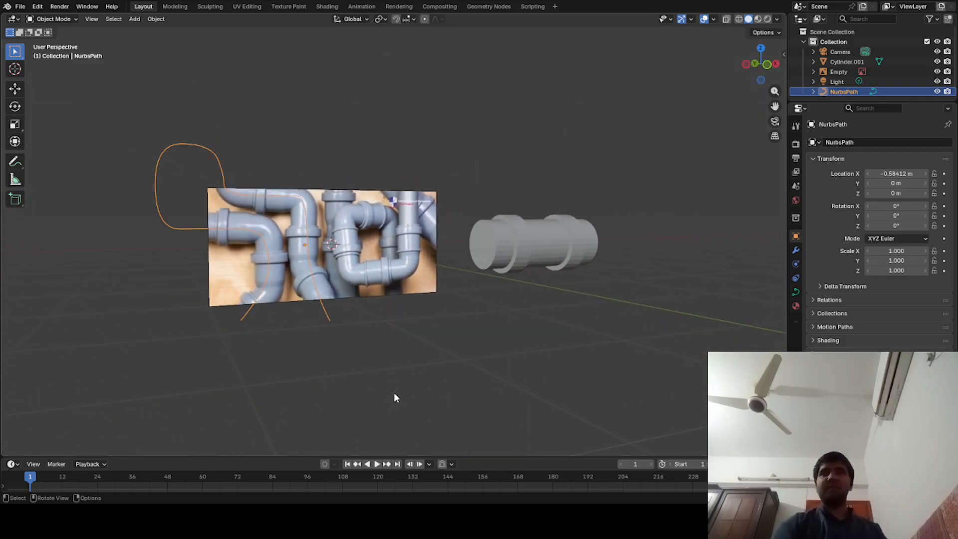
pyautogui.moveTo(403, 358); pyautogui.dragTo(358, 379, button='middle')
pyautogui.click(407, 270)
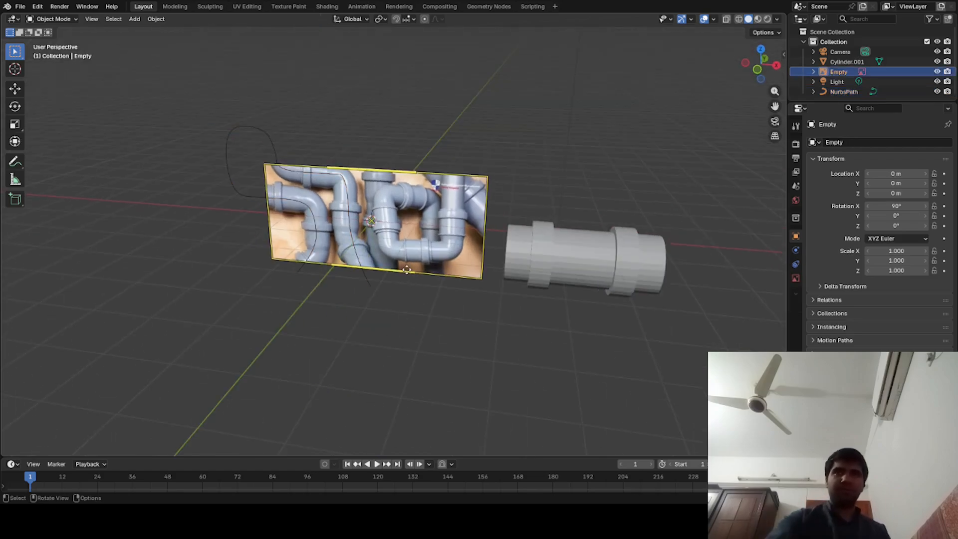
pyautogui.click(362, 287)
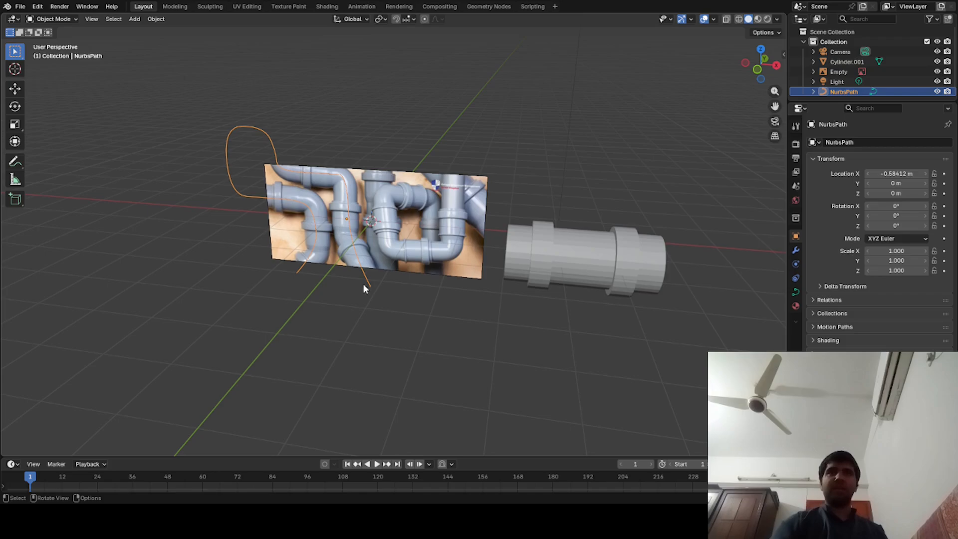
pyautogui.click(445, 257)
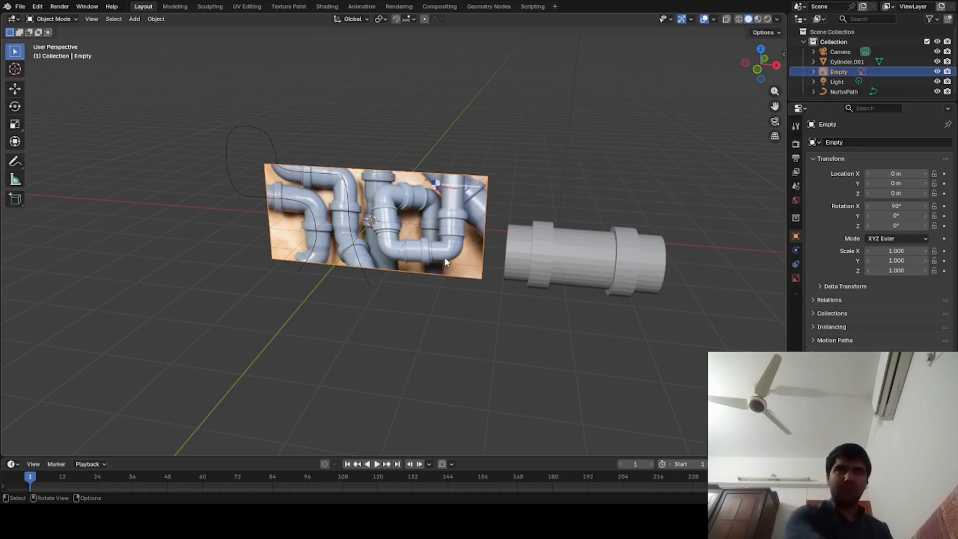
pyautogui.click(360, 282)
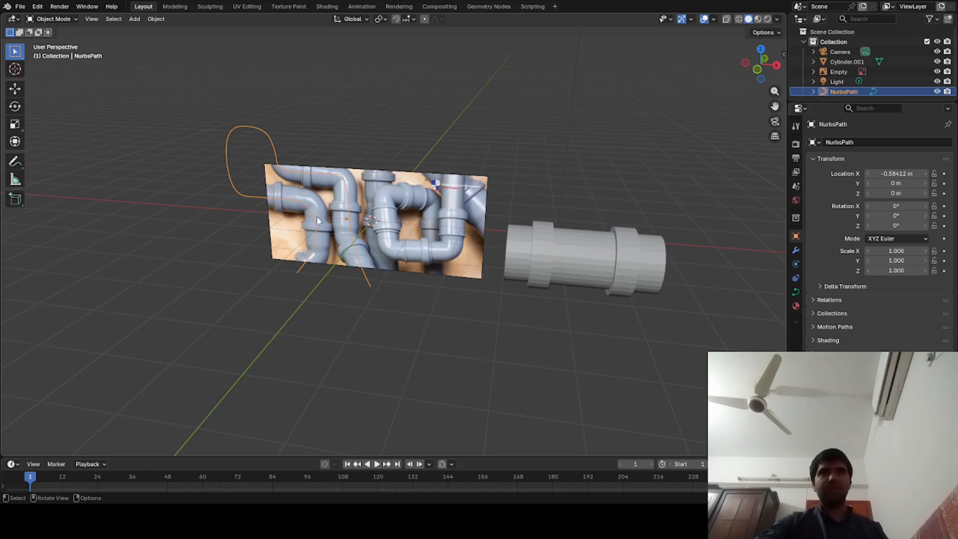
pyautogui.click(439, 257)
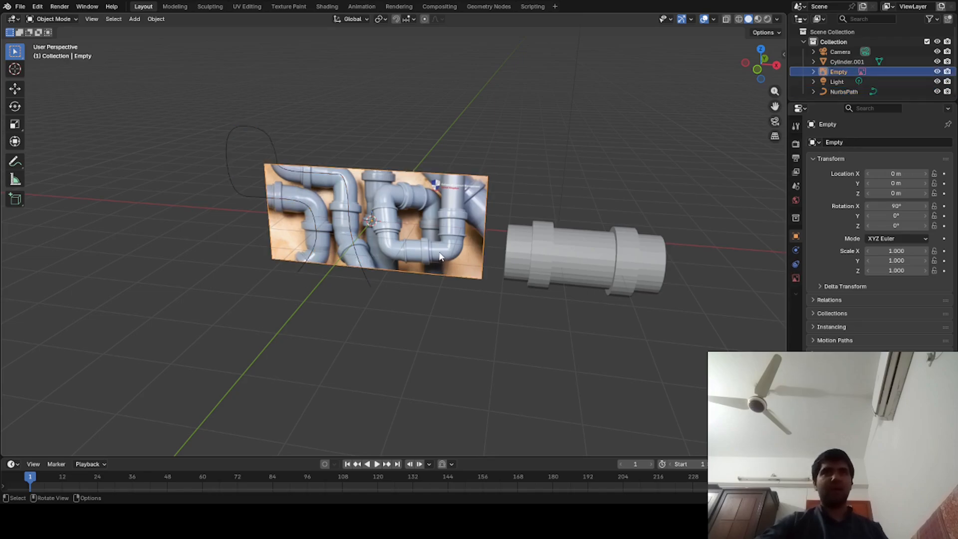
pyautogui.press('h')
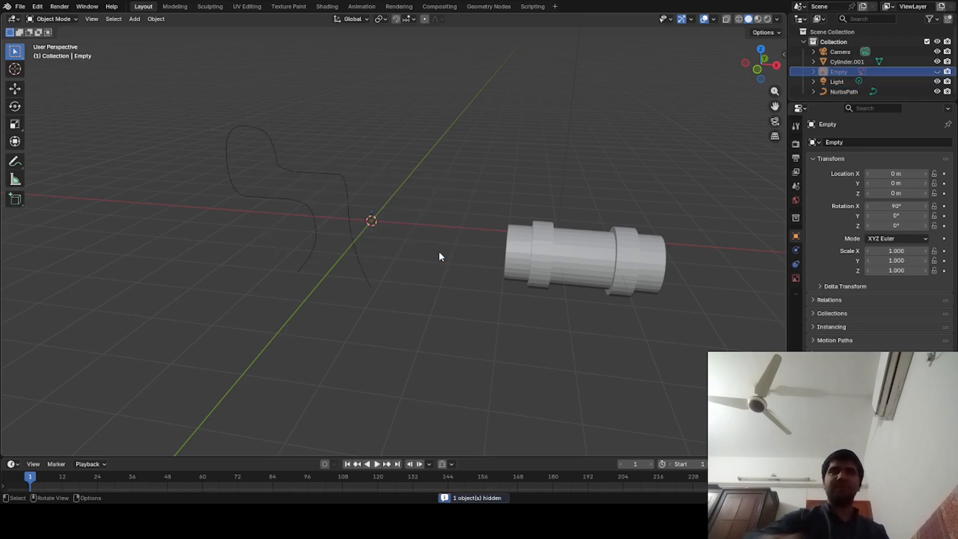
# - Set the path curve's origin to its geometry
pyautogui.click(354, 257)
pyautogui.click(527, 275)
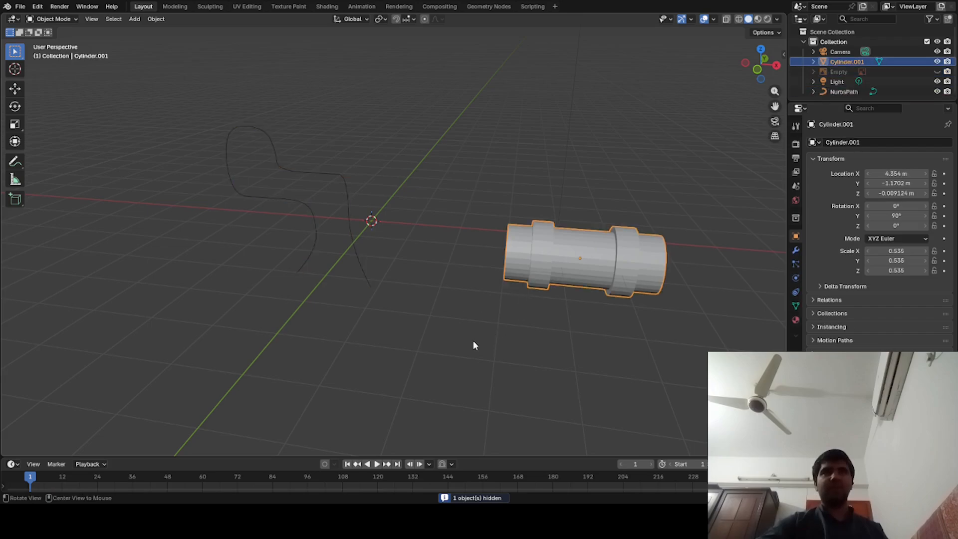
pyautogui.moveTo(473, 340); pyautogui.dragTo(340, 269, button='middle')
pyautogui.click(337, 251)
pyautogui.rightClick(337, 250)
pyautogui.moveTo(337, 251)
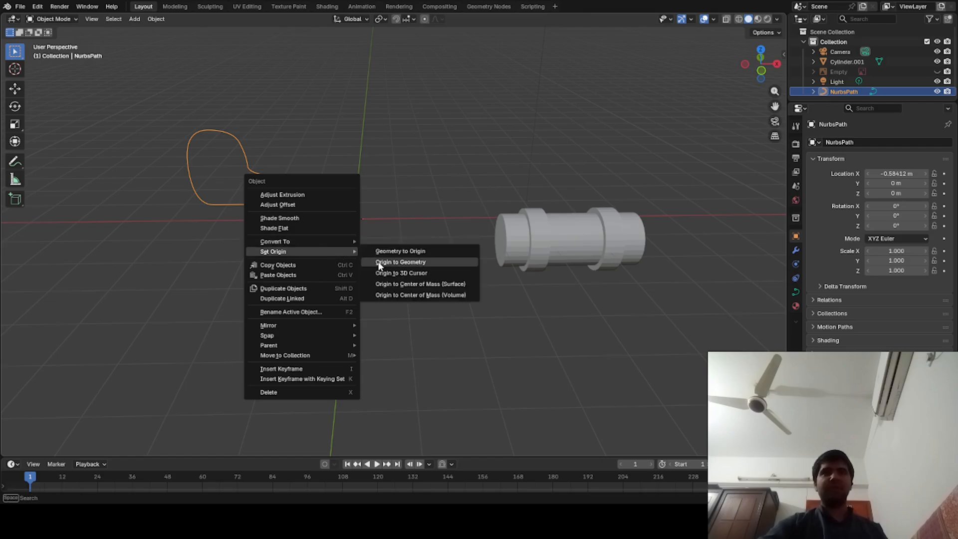
pyautogui.click(414, 262)
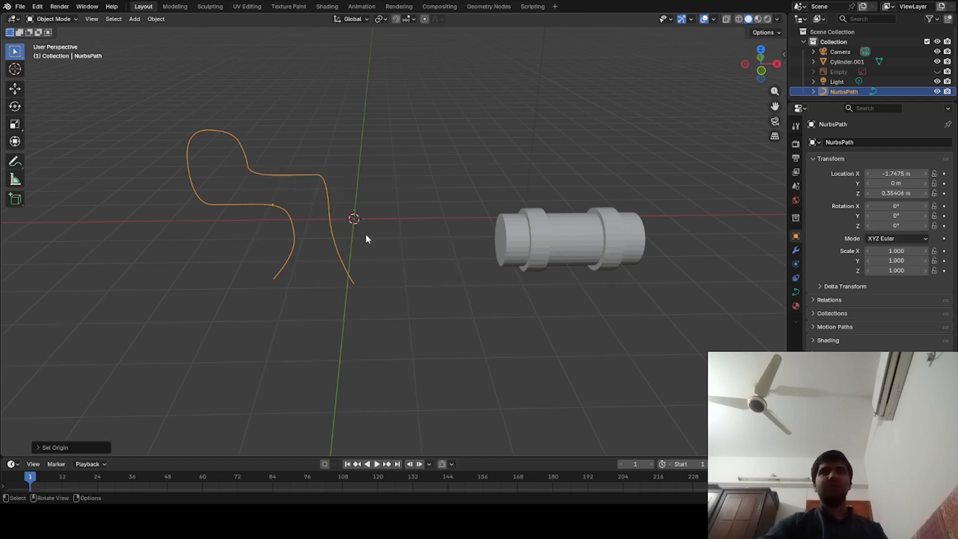
# - Set the path curve's origin to the 3D cursor
pyautogui.rightClick(320, 214)
pyautogui.moveTo(321, 215)
pyautogui.click(358, 215)
pyautogui.rightClick(319, 220)
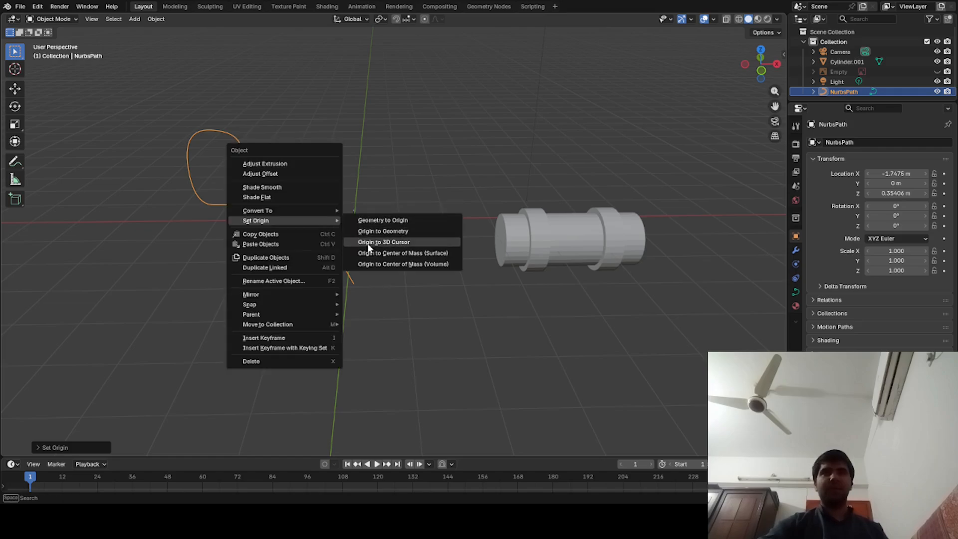
pyautogui.click(384, 242)
pyautogui.moveTo(368, 248); pyautogui.dragTo(380, 270, button='middle')
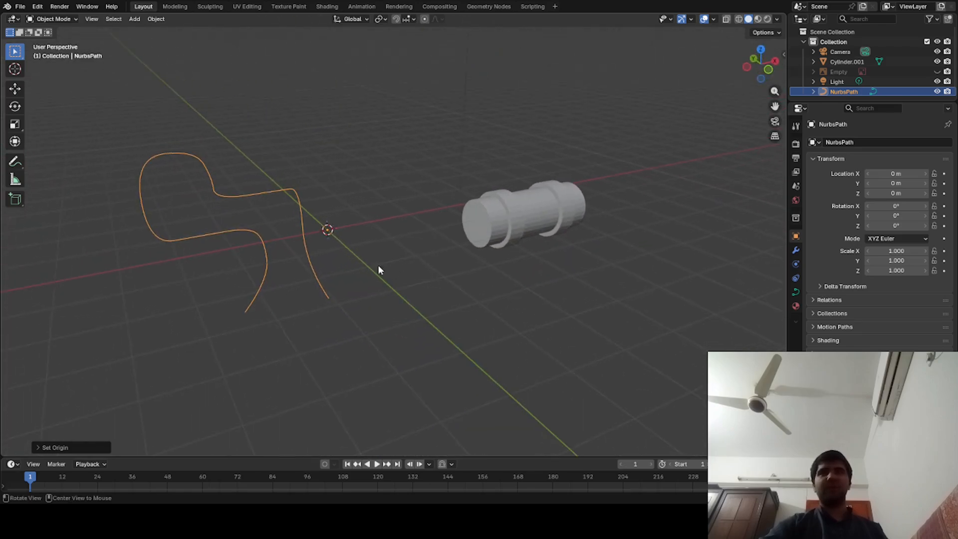
# - Put the path curve's origin back on its geometry using Origin to Geometry
pyautogui.rightClick(305, 234)
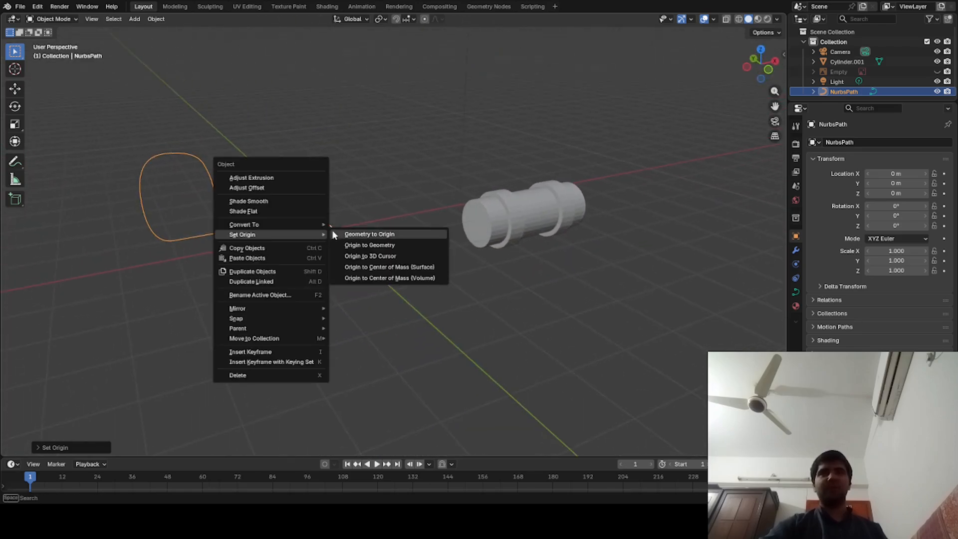
pyautogui.rightClick(287, 231)
pyautogui.moveTo(287, 230)
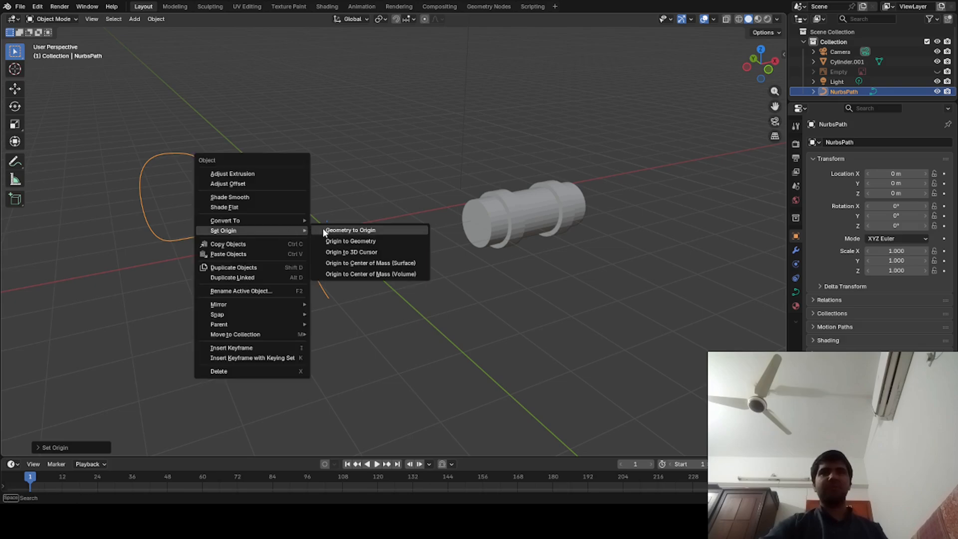
pyautogui.click(332, 241)
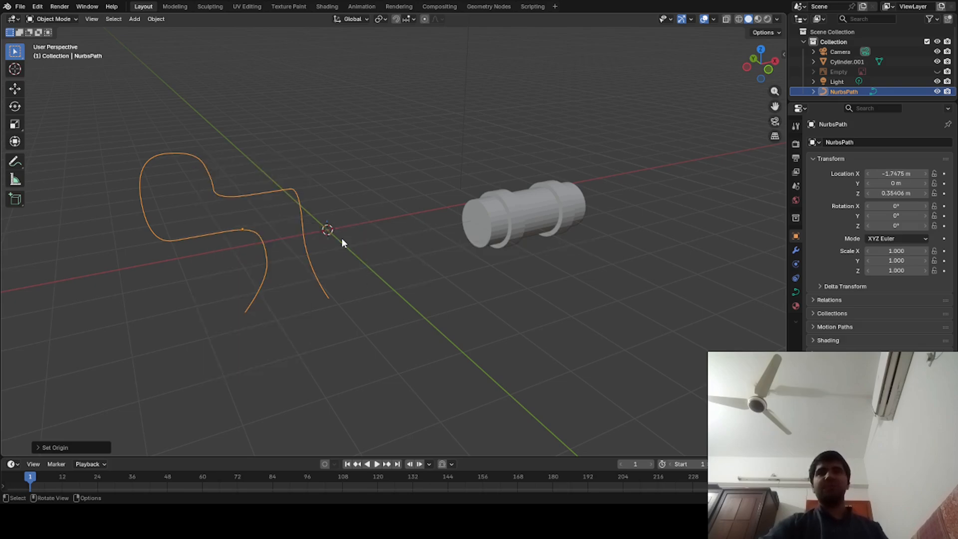
# - Set the path curve's Z and X locations to 0 m
pyautogui.moveTo(342, 239); pyautogui.dragTo(269, 256, button='middle')
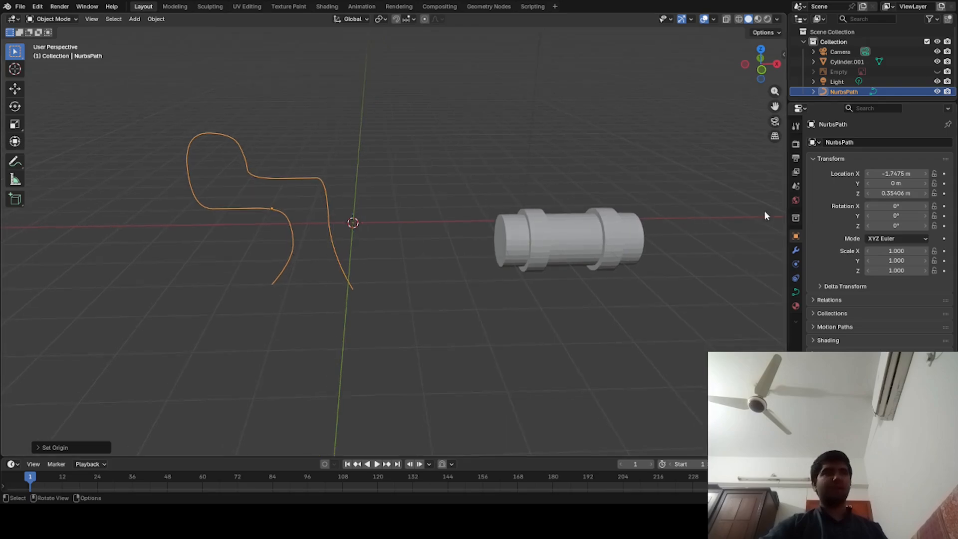
pyautogui.click(897, 193)
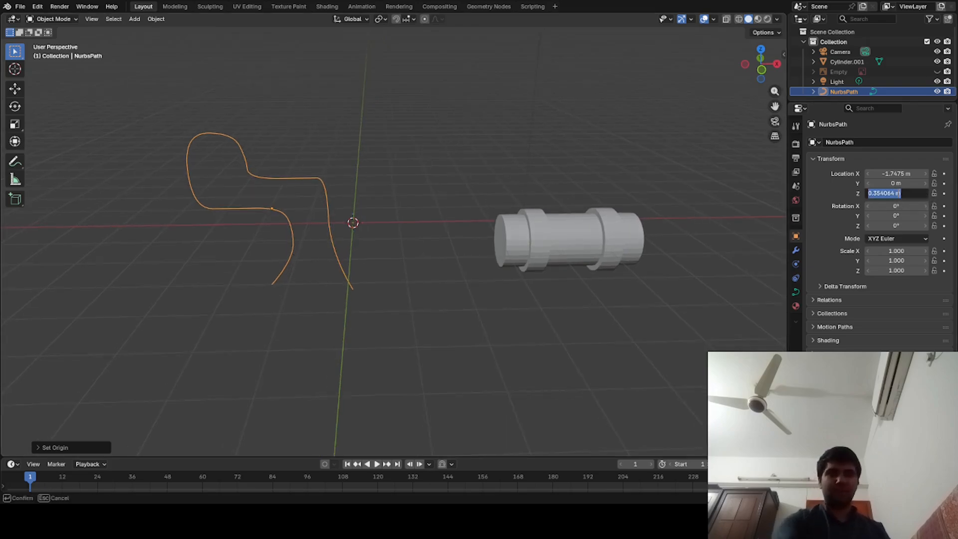
pyautogui.write('0')
pyautogui.press('Return')
pyautogui.click(897, 174)
pyautogui.write('0')
pyautogui.press('Return')
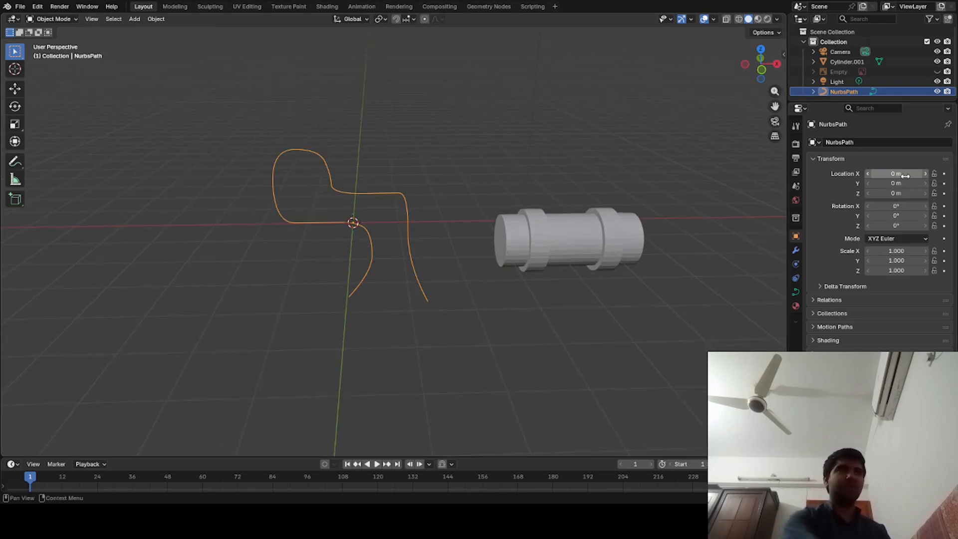
# - Move the pipe segment along negative X toward the path curve, to an X location of about 2.07 m
pyautogui.click(608, 269)
pyautogui.click(424, 280)
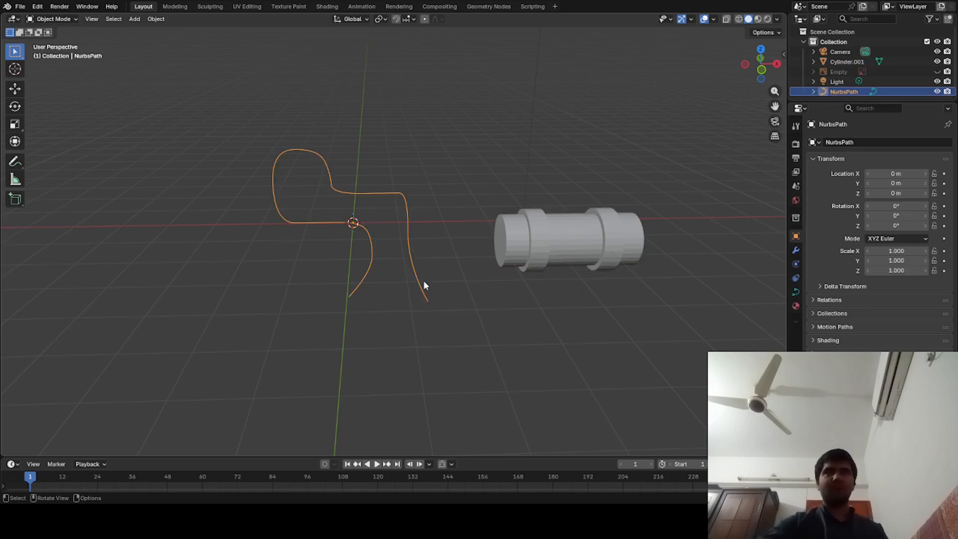
pyautogui.click(564, 257)
pyautogui.press('g')
pyautogui.press('x')
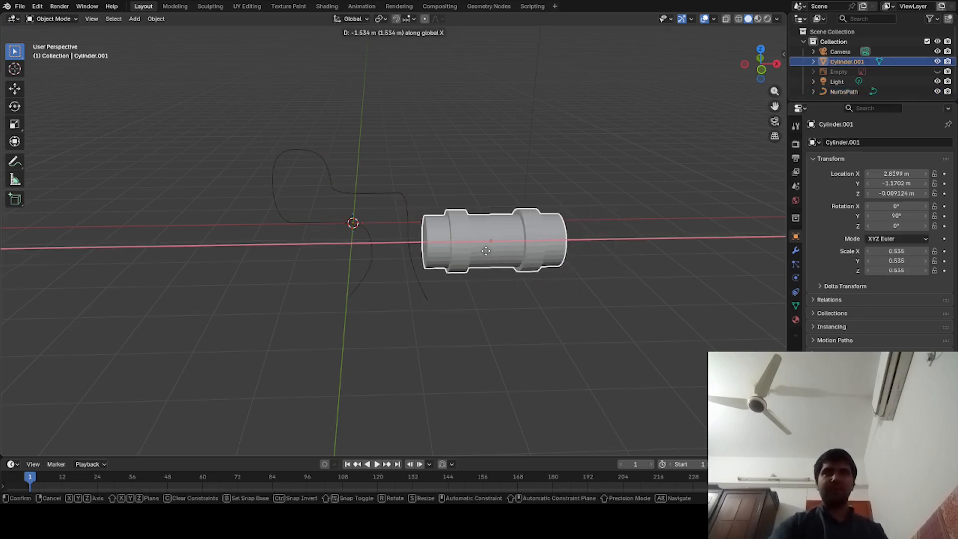
pyautogui.click(477, 302)
pyautogui.click(462, 362)
pyautogui.moveTo(463, 362); pyautogui.dragTo(412, 347, button='middle')
pyautogui.hotkey('ctrl', 'z')
pyautogui.keyDown('alt'); pyautogui.moveTo(417, 366); pyautogui.dragTo(506, 311); pyautogui.keyUp('alt')
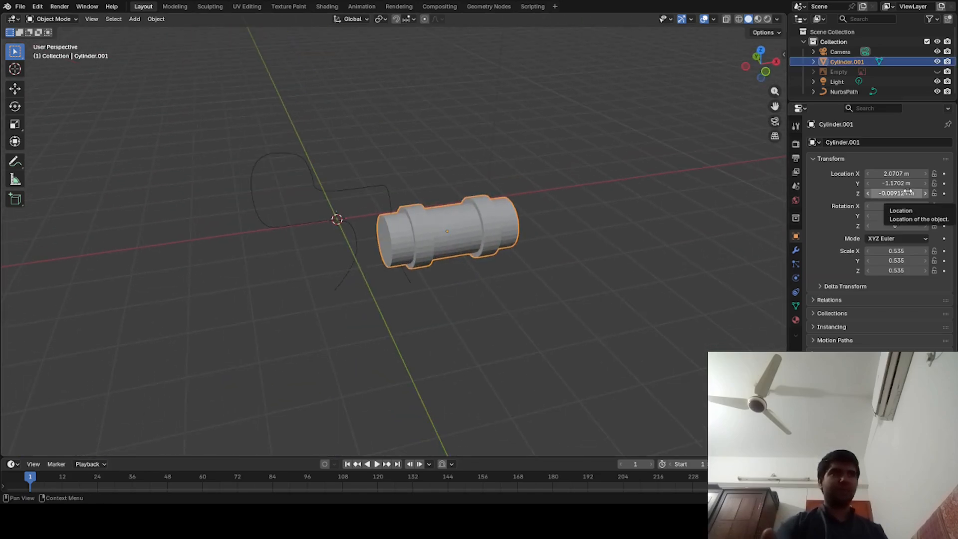
# - Set the pipe segment's X, Y and Z locations to 0 m
pyautogui.click(902, 173)
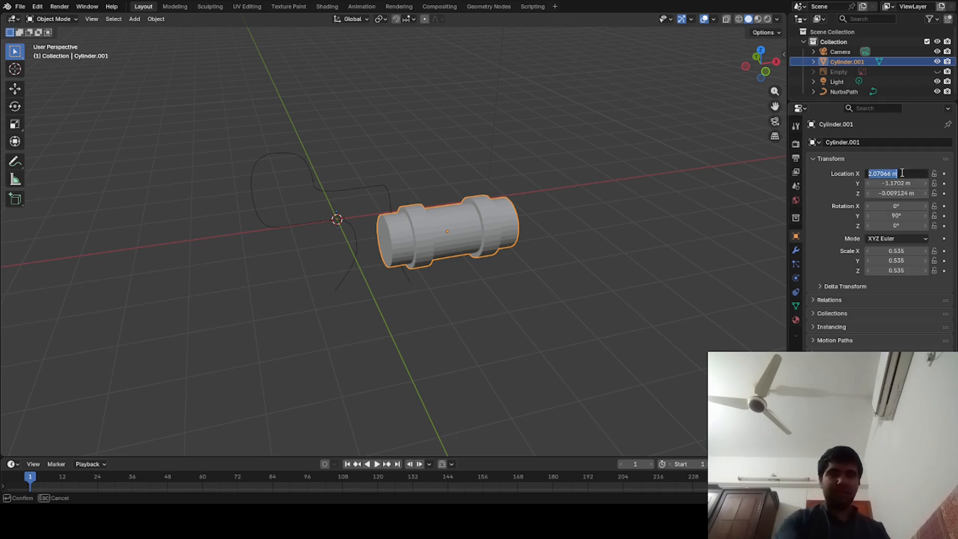
pyautogui.write('0')
pyautogui.press('Tab')
pyautogui.write('0')
pyautogui.press('Return')
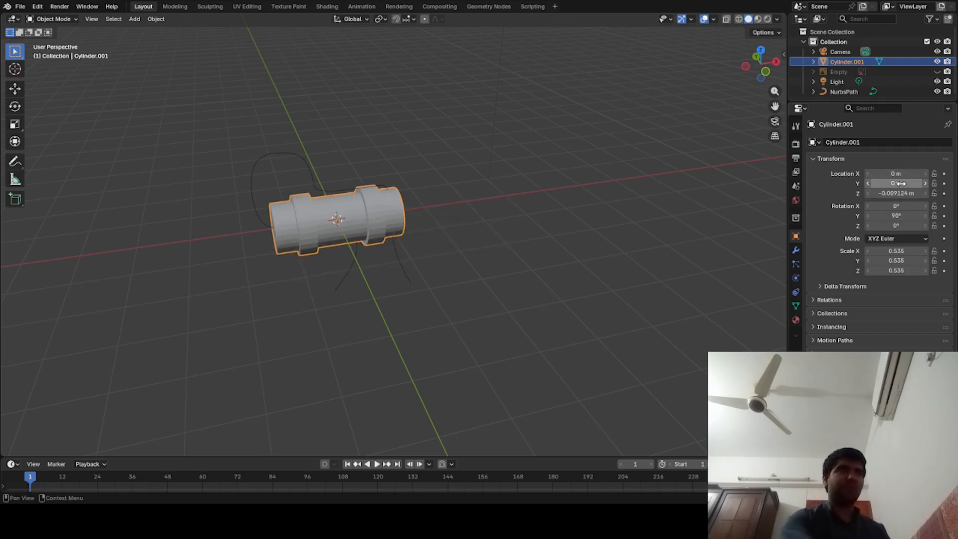
pyautogui.click(905, 193)
pyautogui.write('0')
pyautogui.press('Return')
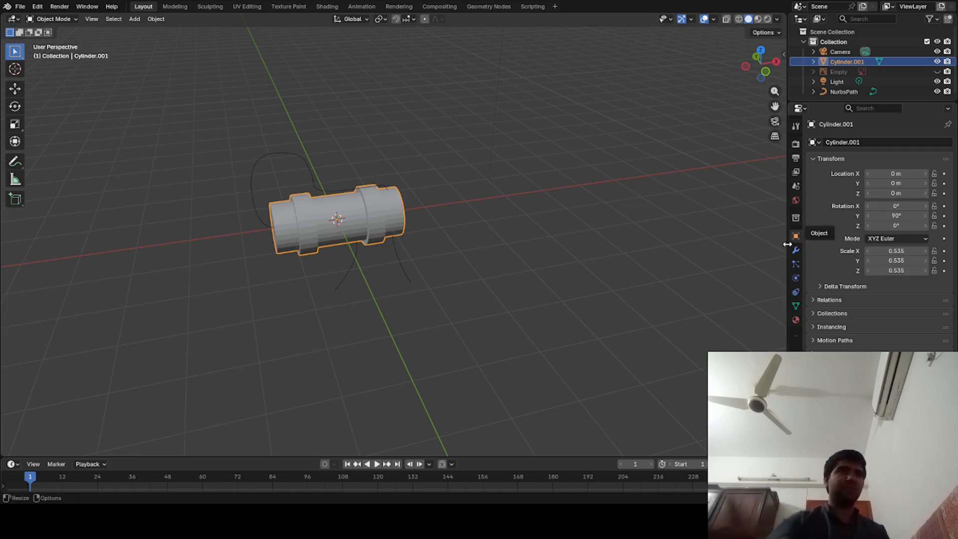
# - Add an Array modifier to the pipe segment
pyautogui.click(796, 251)
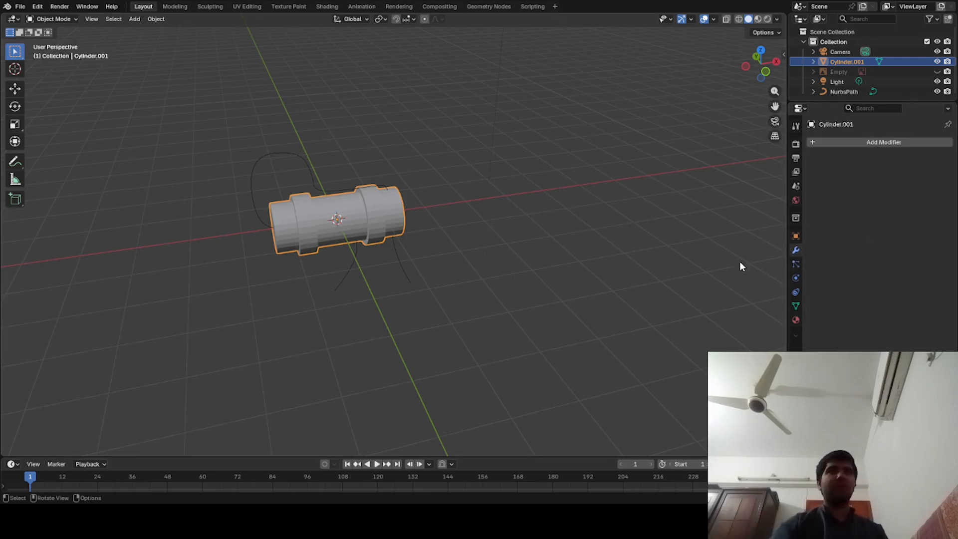
pyautogui.click(864, 140)
pyautogui.click(864, 140)
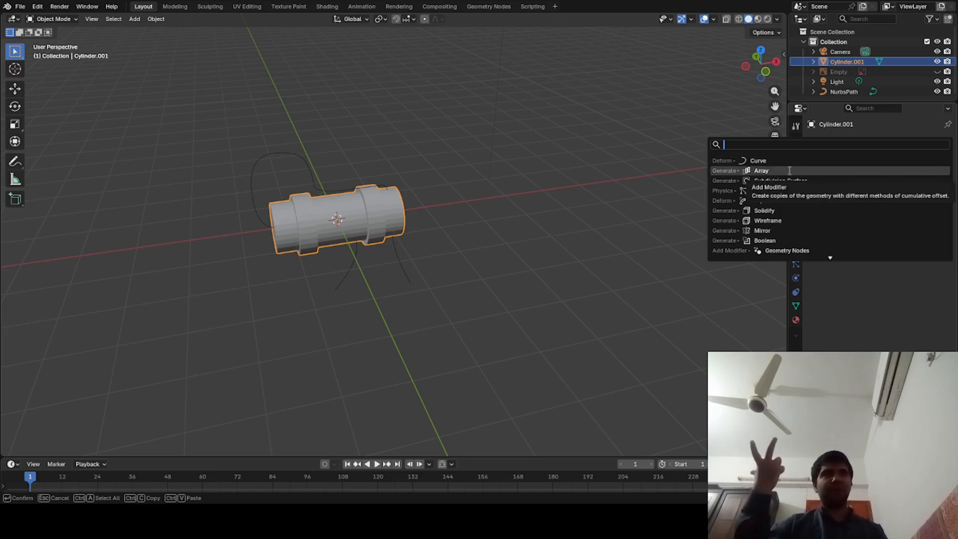
pyautogui.click(789, 171)
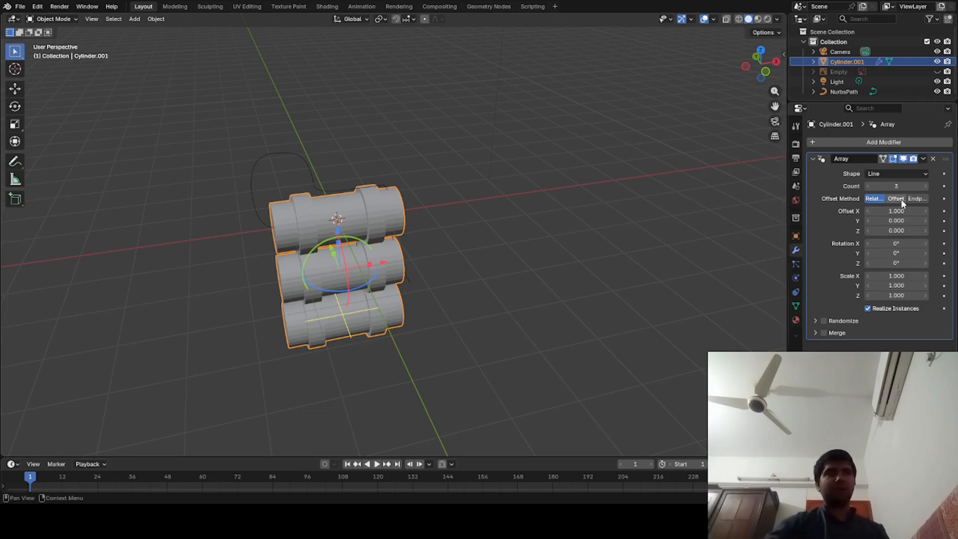
# - Raise the Array modifier's count to 6
pyautogui.moveTo(708, 226); pyautogui.dragTo(664, 199, button='middle')
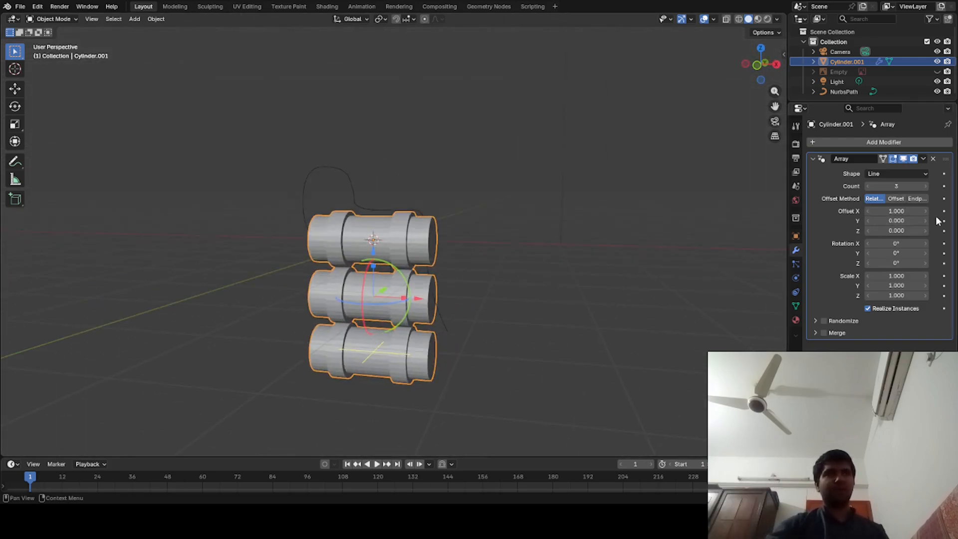
pyautogui.click(926, 187)
pyautogui.click(926, 186)
pyautogui.click(925, 186)
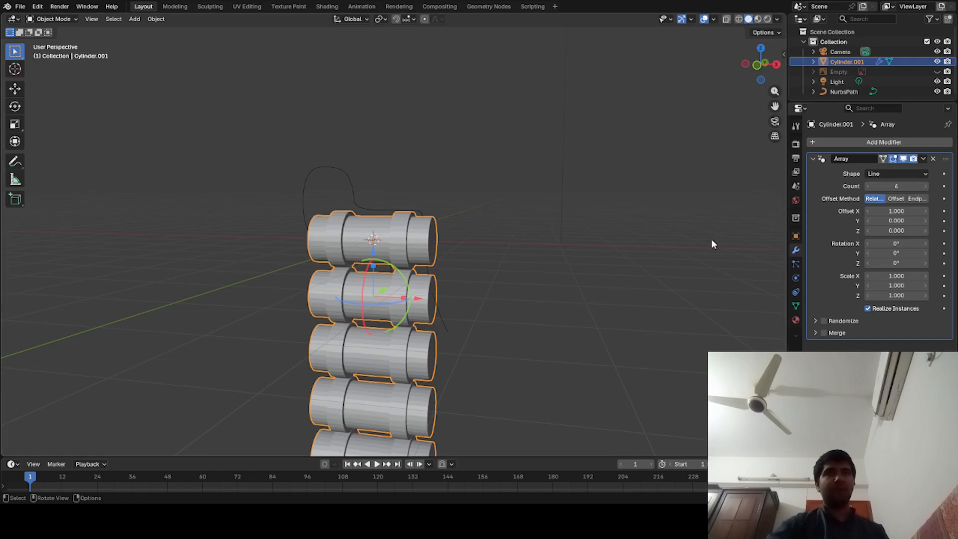
pyautogui.scroll(-4, 711, 235)
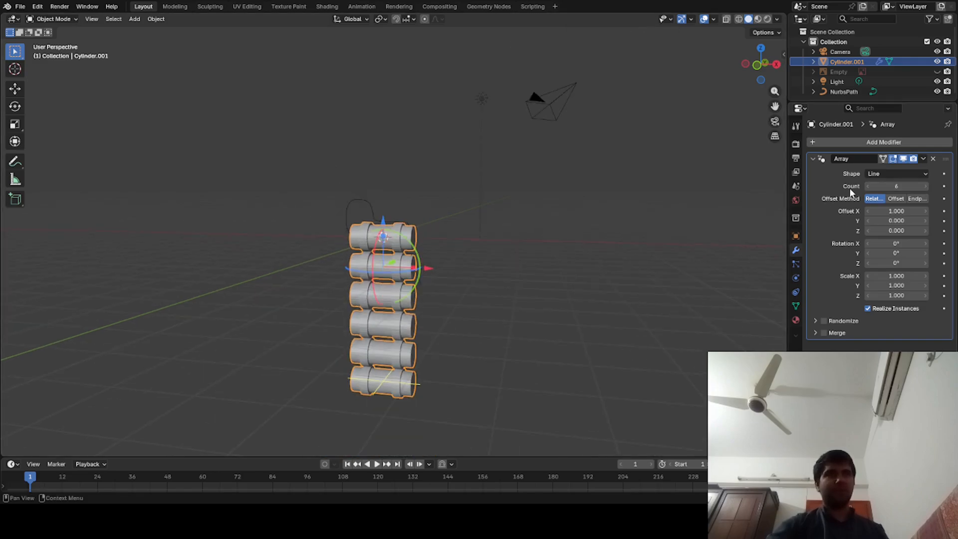
# - Reduce the Array modifier's count to 1 and switch its offset method to Offset
pyautogui.click(868, 186)
pyautogui.click(868, 186)
pyautogui.click(868, 187)
pyautogui.click(867, 186)
pyautogui.click(867, 187)
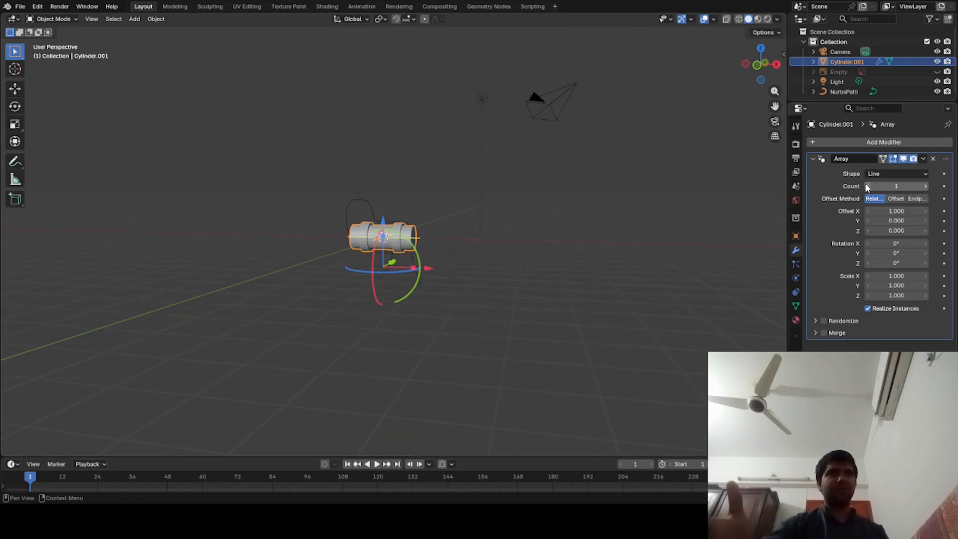
pyautogui.scroll(5, 600, 296)
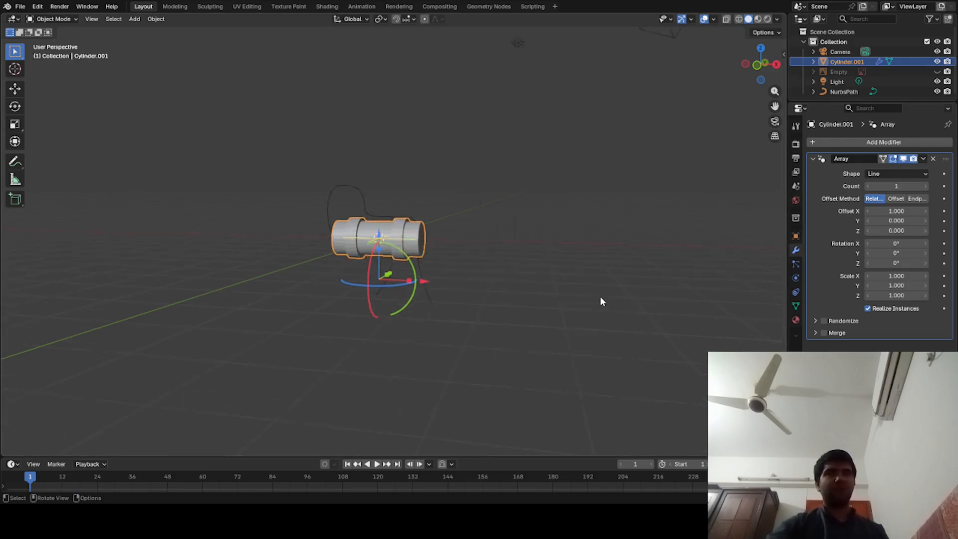
pyautogui.click(897, 200)
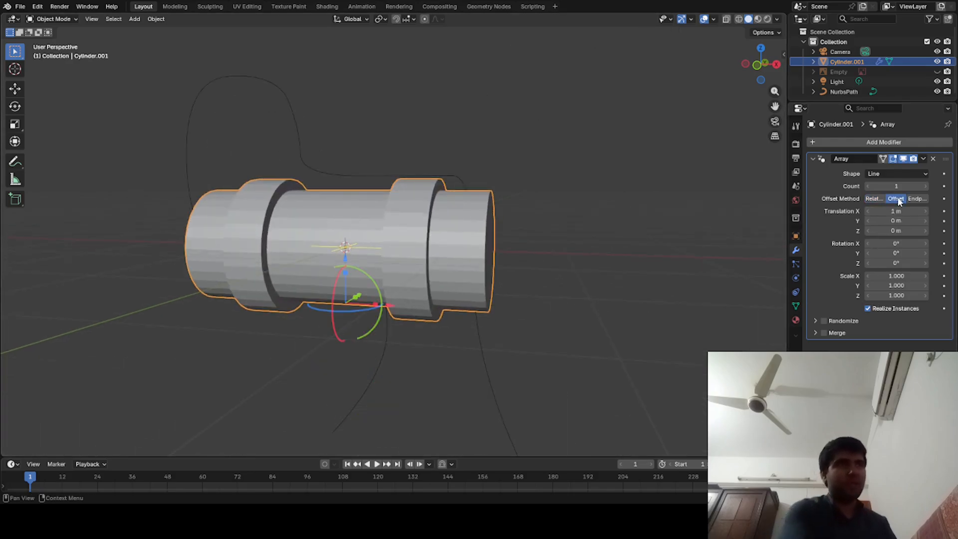
# - Switch the Array modifier to Relative offset and add a Curve modifier to the pipe segment that follows the NurbsPath curve
pyautogui.click(871, 199)
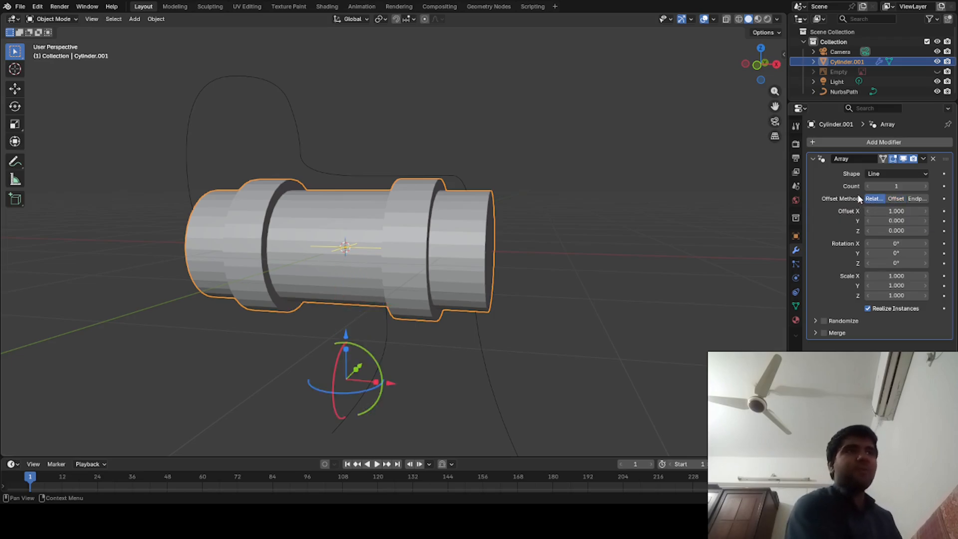
pyautogui.moveTo(594, 263); pyautogui.dragTo(459, 219, button='middle')
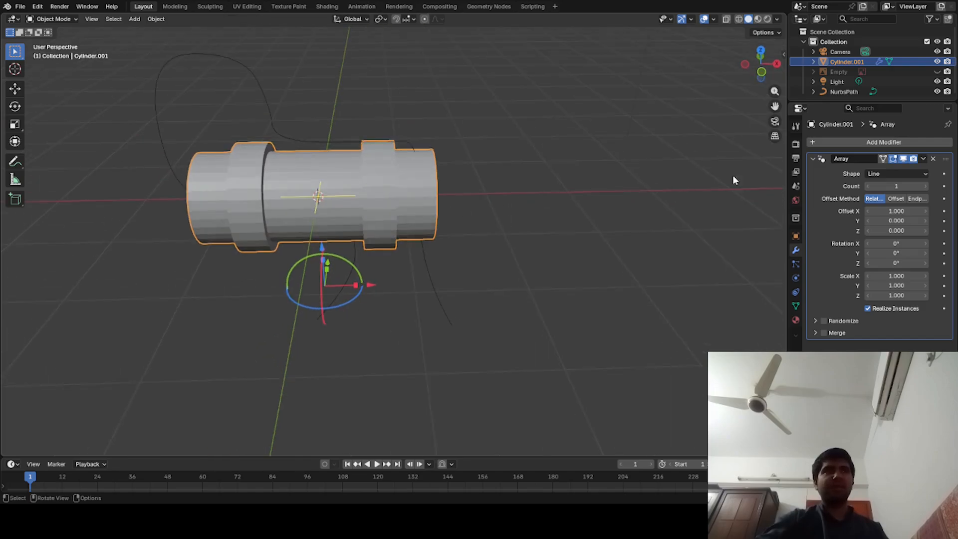
pyautogui.click(839, 143)
pyautogui.click(838, 143)
pyautogui.click(777, 172)
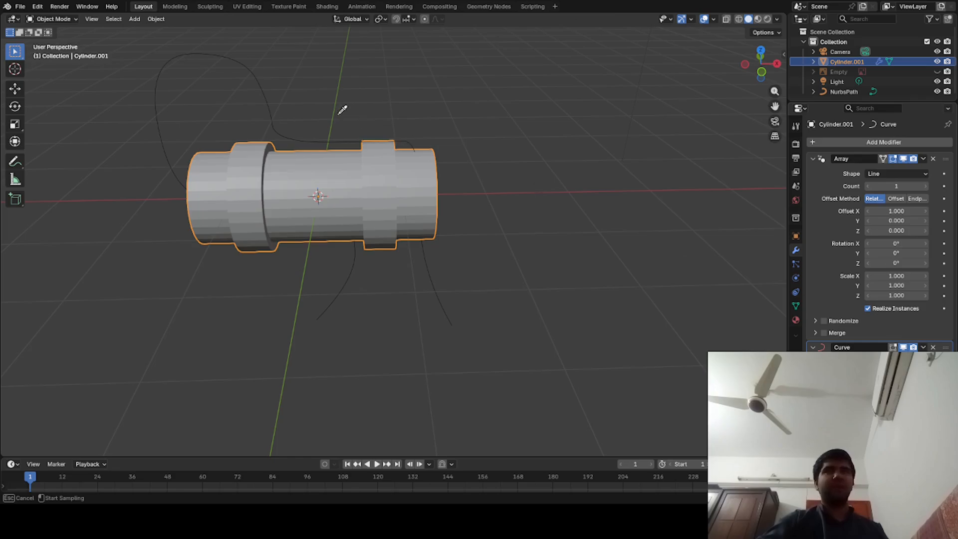
pyautogui.click(274, 95)
pyautogui.moveTo(430, 321); pyautogui.dragTo(460, 362, button='middle')
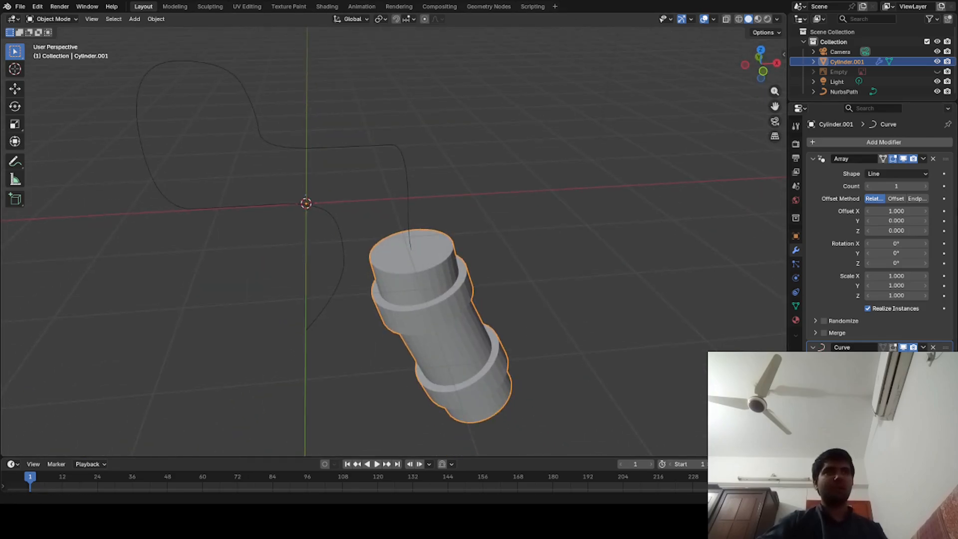
# - Set the Array count to 2 and its relative offset to X 0 and Z 1.660
pyautogui.click(927, 188)
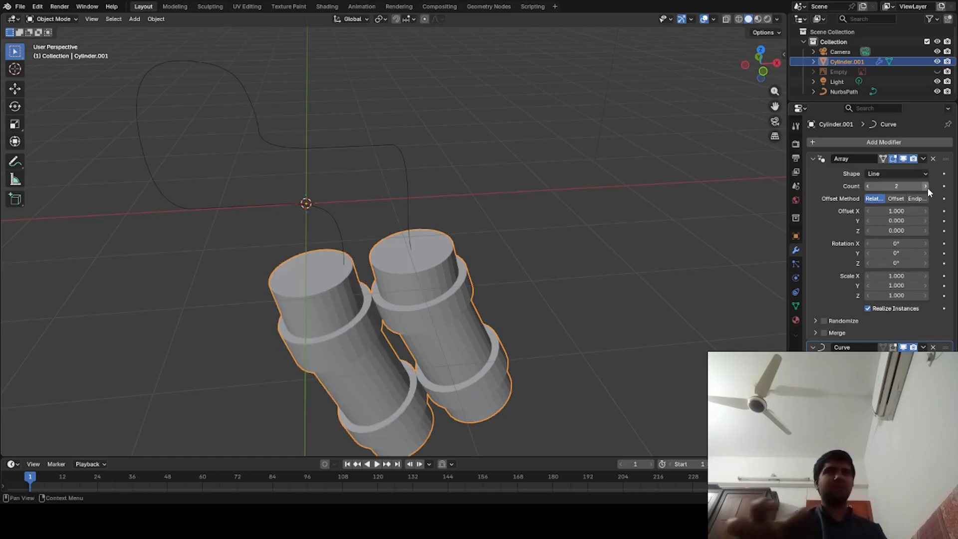
pyautogui.click(882, 211)
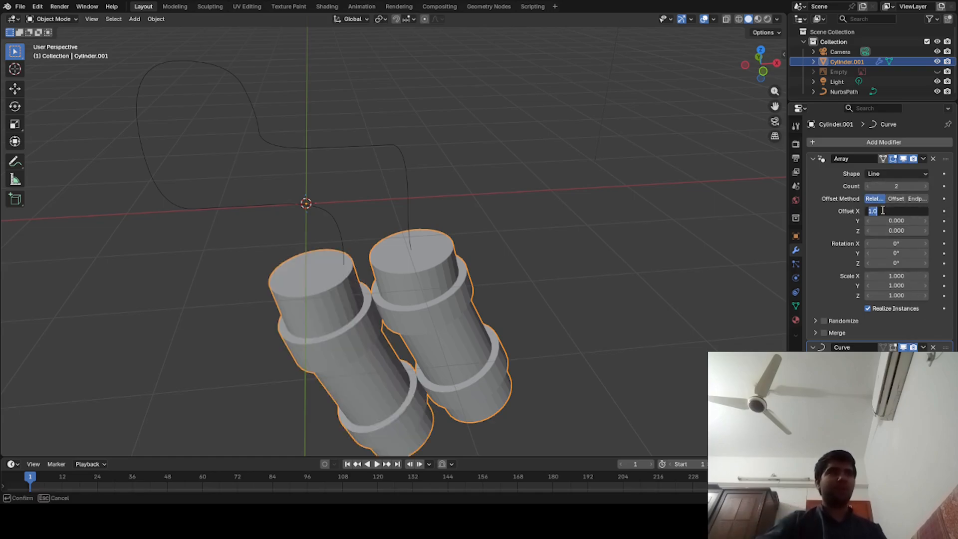
pyautogui.write('0')
pyautogui.press('Return')
pyautogui.click(904, 231)
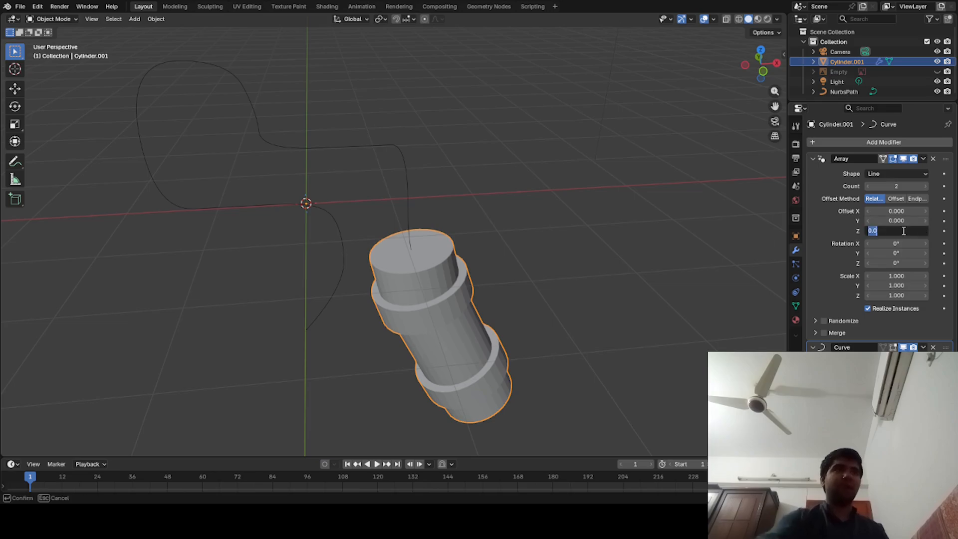
pyautogui.write('1')
pyautogui.press('Return')
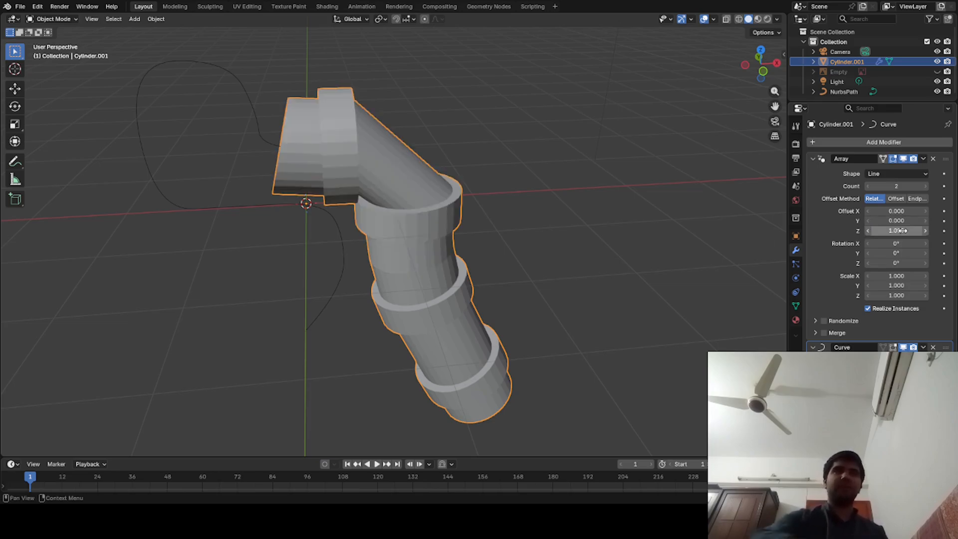
pyautogui.moveTo(924, 232); pyautogui.dragTo(898, 231)
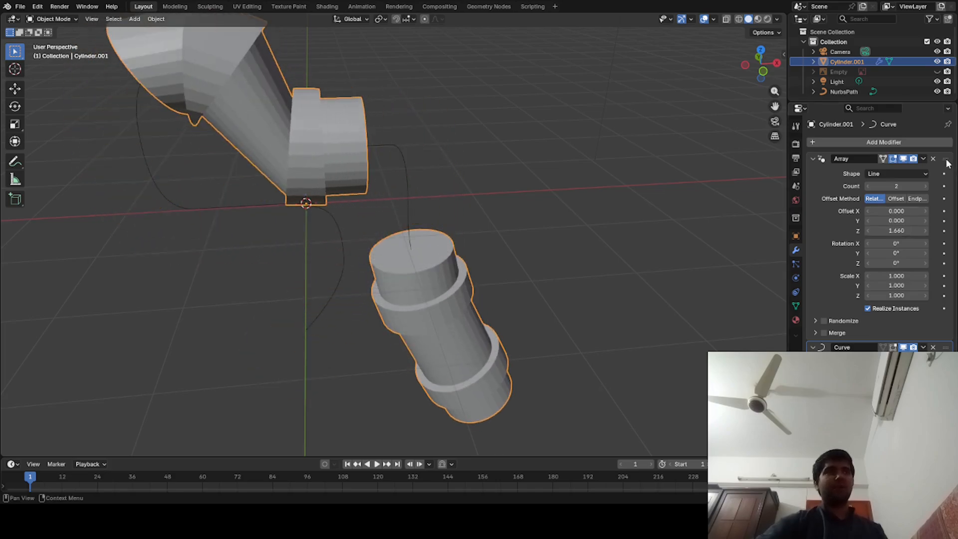
# - Subdivide all faces of the pipe segment's mesh twice and return to Object Mode
pyautogui.press('Tab')
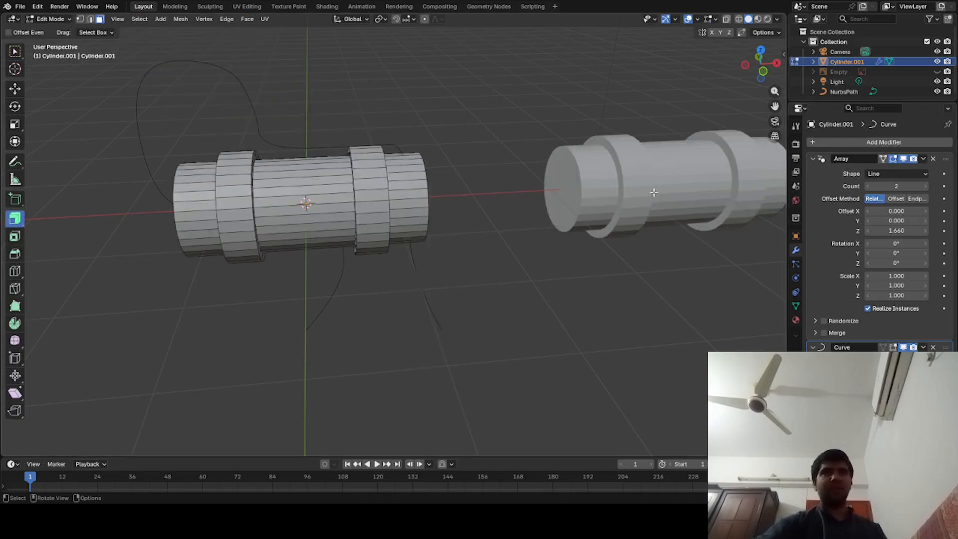
pyautogui.click(259, 195)
pyautogui.scroll(-3, 258, 194)
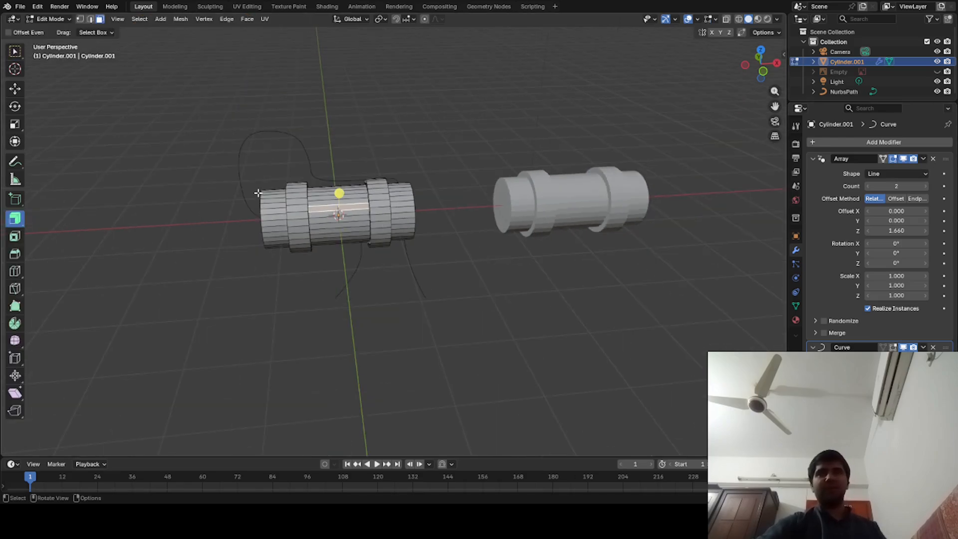
pyautogui.scroll(5, 258, 194)
pyautogui.scroll(-4, 258, 194)
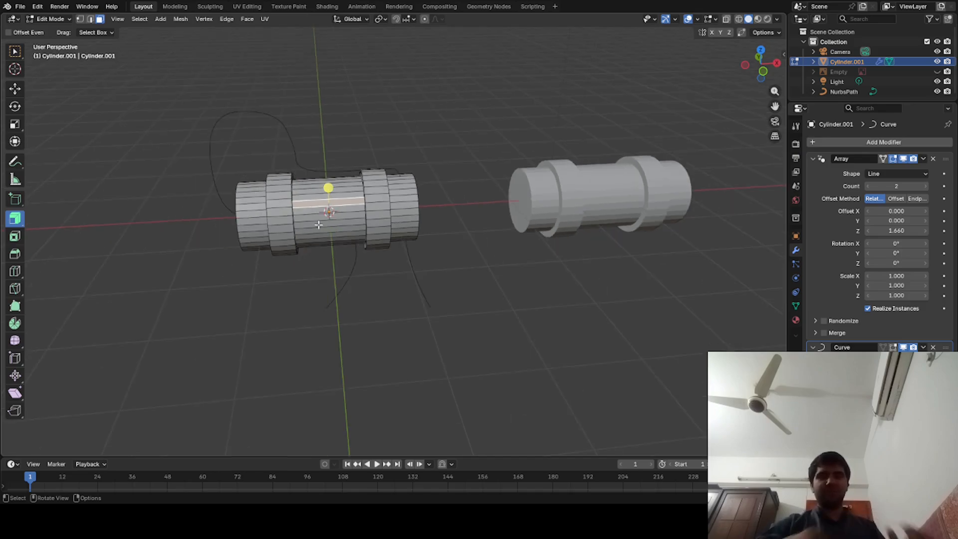
pyautogui.press('a')
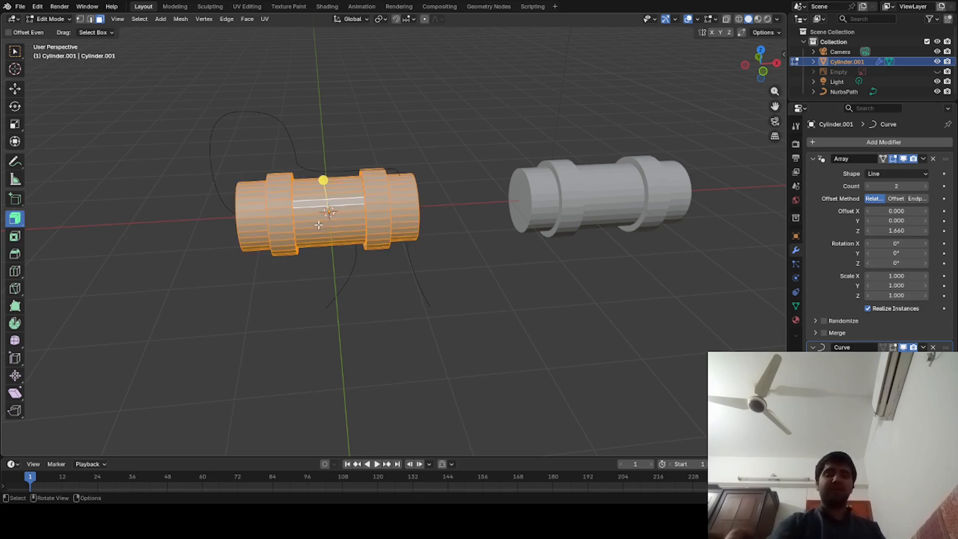
pyautogui.rightClick(318, 224)
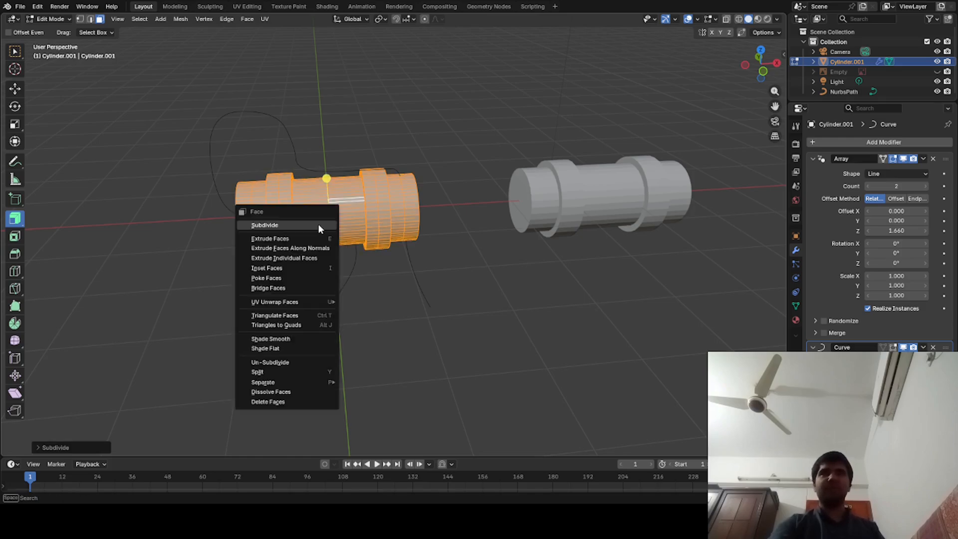
pyautogui.click(318, 226)
pyautogui.press('Tab')
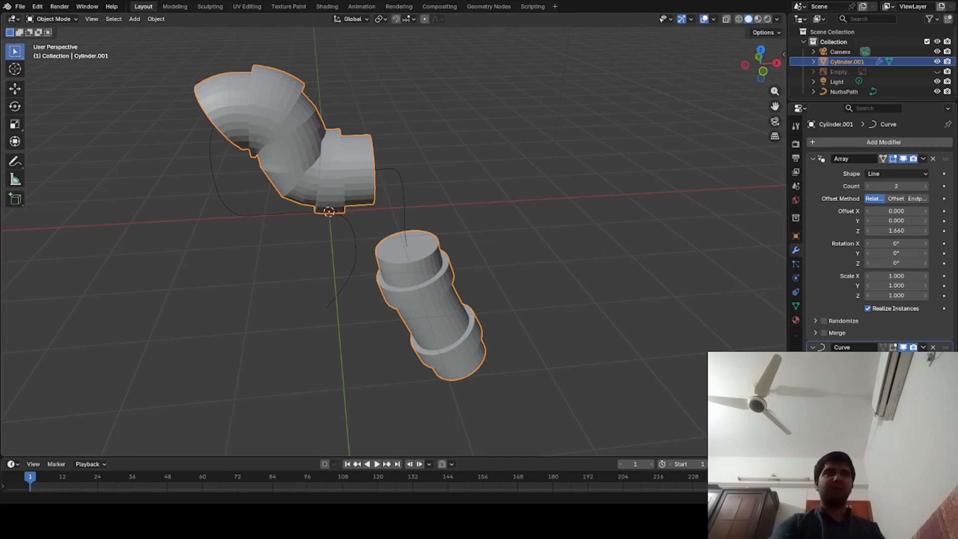
# - Set the Array's relative Z offset to 1 with a count of 2
pyautogui.click(868, 187)
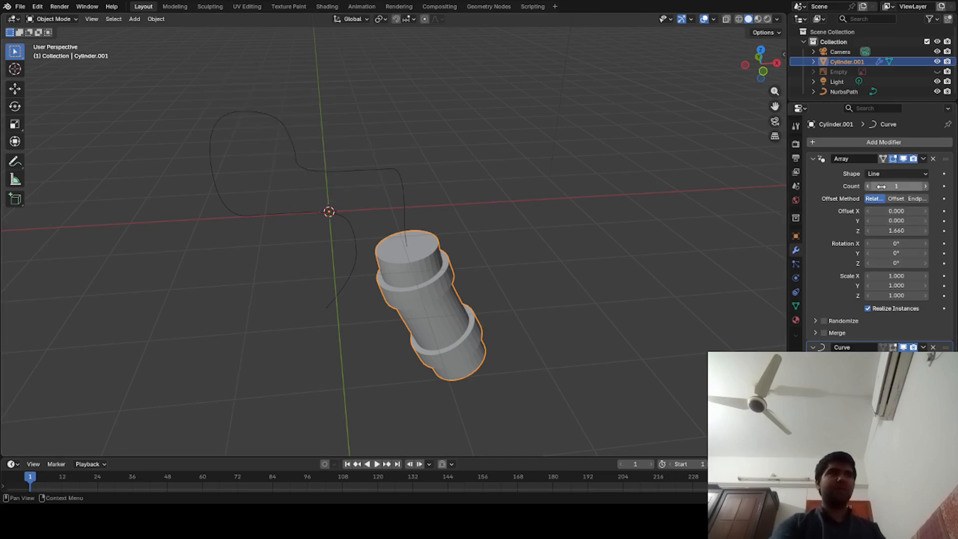
pyautogui.click(926, 186)
pyautogui.click(897, 231)
pyautogui.write('1')
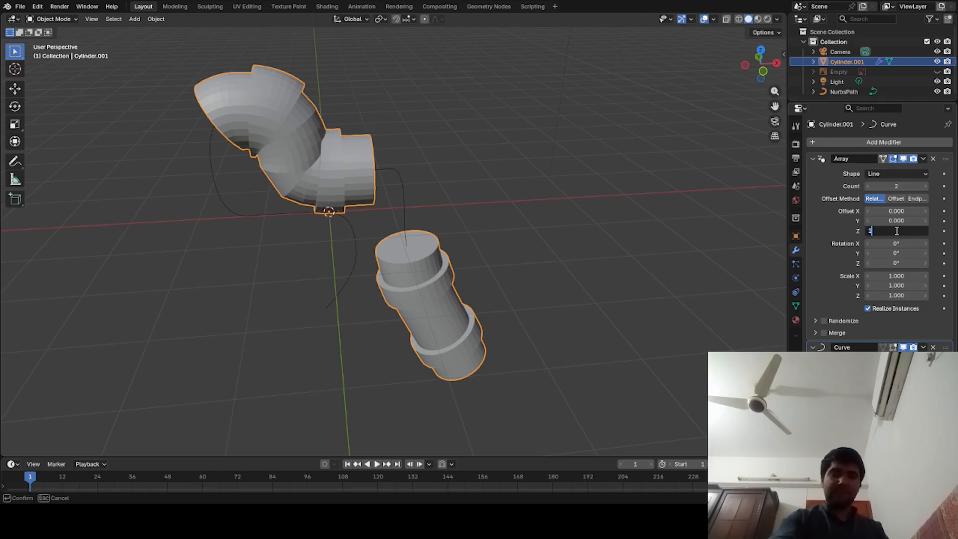
pyautogui.press('Return')
pyautogui.click(698, 308)
pyautogui.moveTo(697, 312); pyautogui.dragTo(490, 250, button='middle')
pyautogui.click(466, 407)
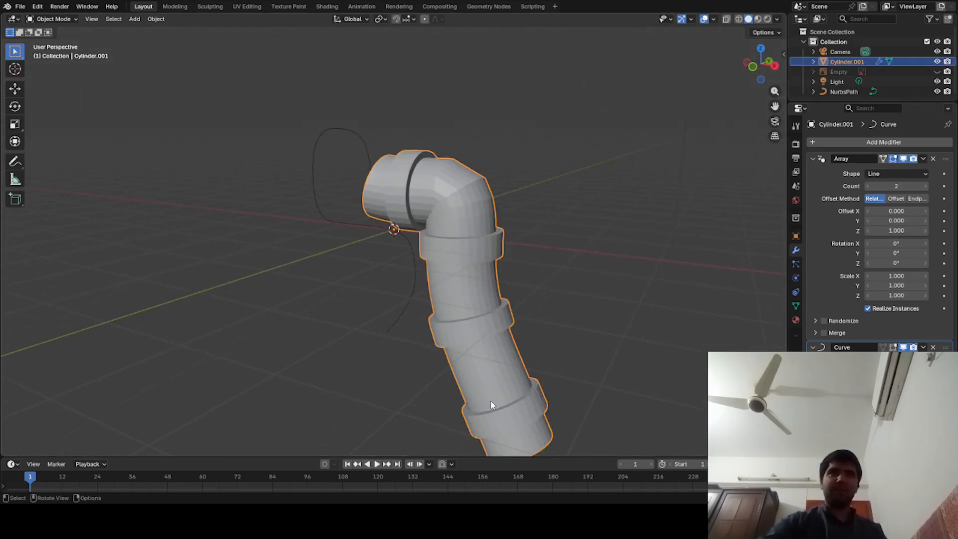
pyautogui.press('Tab')
pyautogui.rightClick(438, 244)
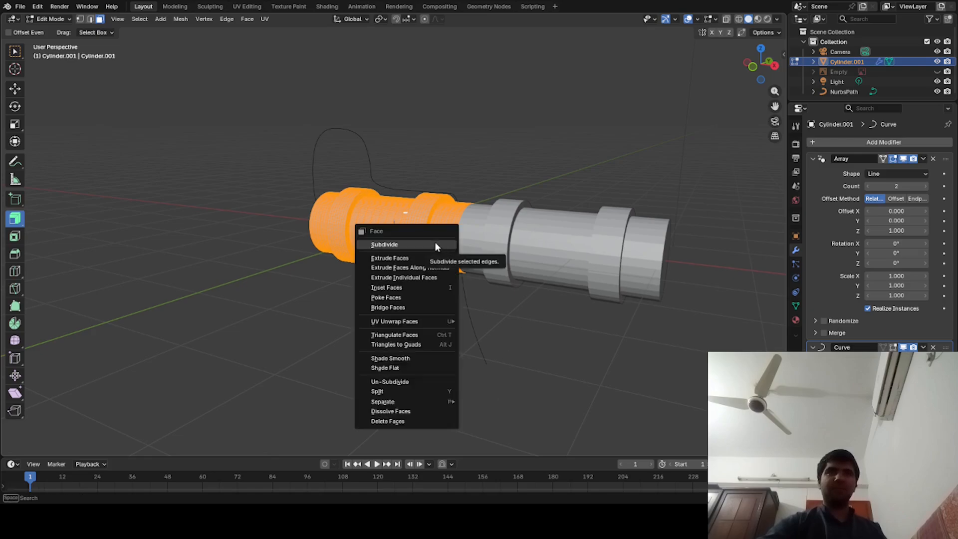
pyautogui.press('Escape')
pyautogui.press('Tab')
# - Apply Shade Auto Smooth to the bent pipe
pyautogui.rightClick(486, 355)
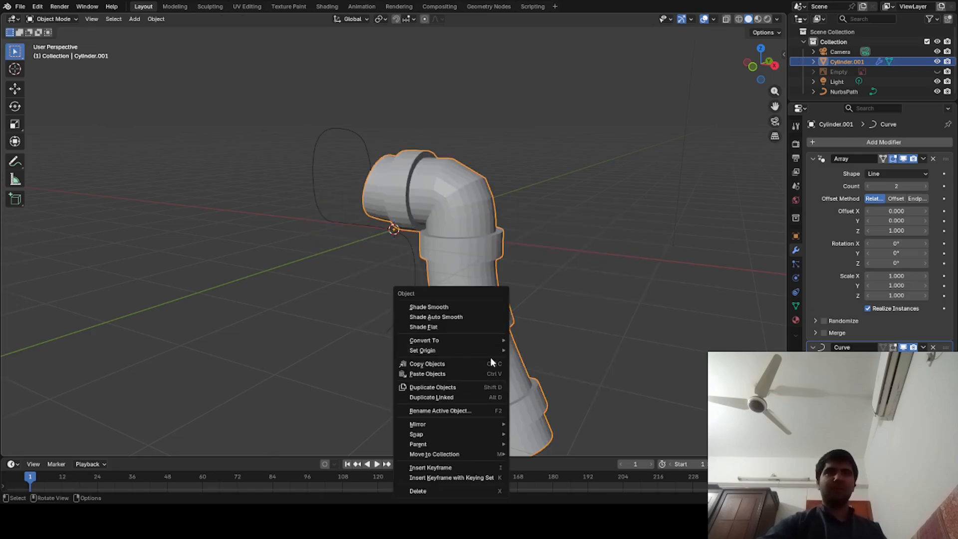
pyautogui.click(476, 317)
pyautogui.moveTo(481, 325); pyautogui.dragTo(523, 325, button='middle')
# - Set the Array's relative Z offset to 0.990 and raise its count to 5
pyautogui.moveTo(921, 230); pyautogui.dragTo(870, 229)
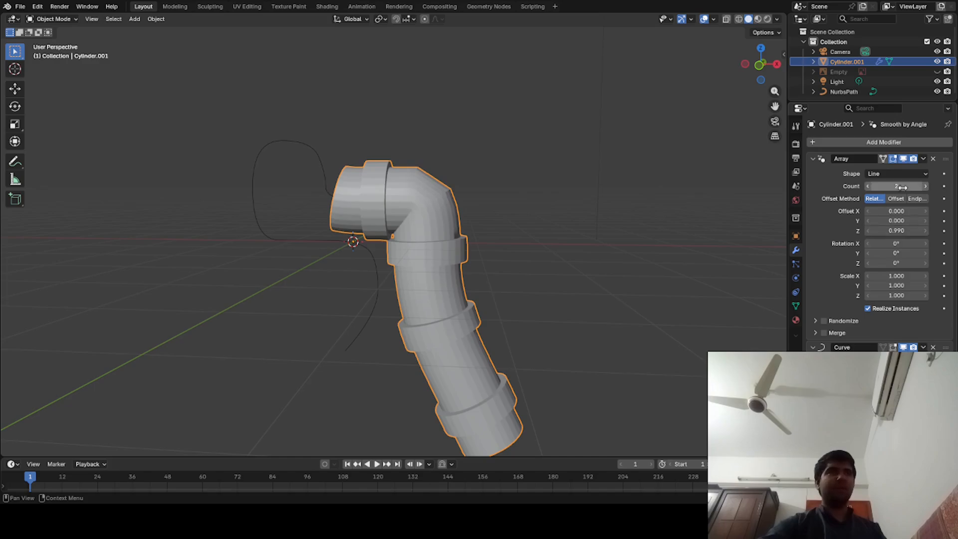
pyautogui.click(925, 187)
pyautogui.click(925, 187)
pyautogui.click(925, 186)
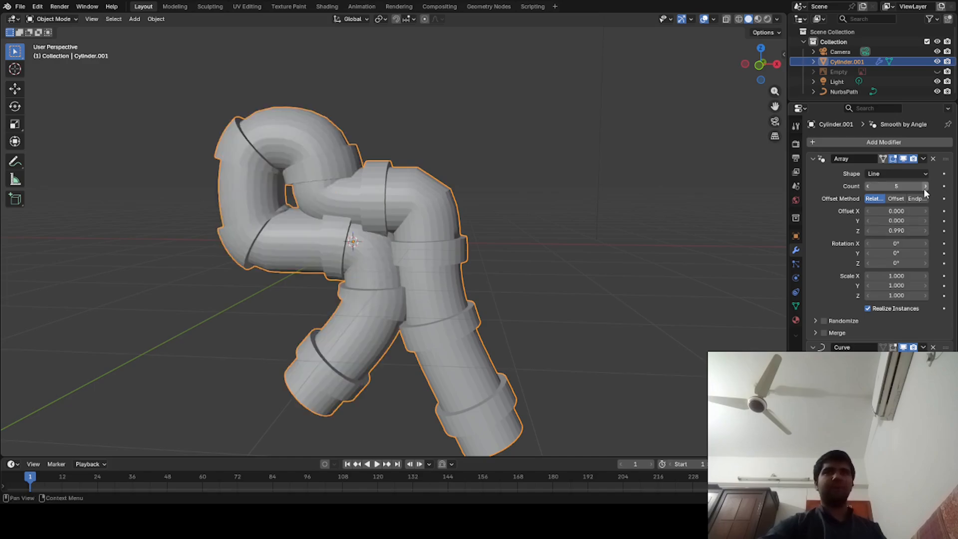
# - Examine the bent pipe's fit along the curve and its straight, undeformed mesh in Edit Mode
pyautogui.moveTo(487, 304)
pyautogui.mouseDown(button='middle')
pyautogui.moveTo(529, 285)
pyautogui.moveTo(497, 310)
pyautogui.mouseUp(button='middle')
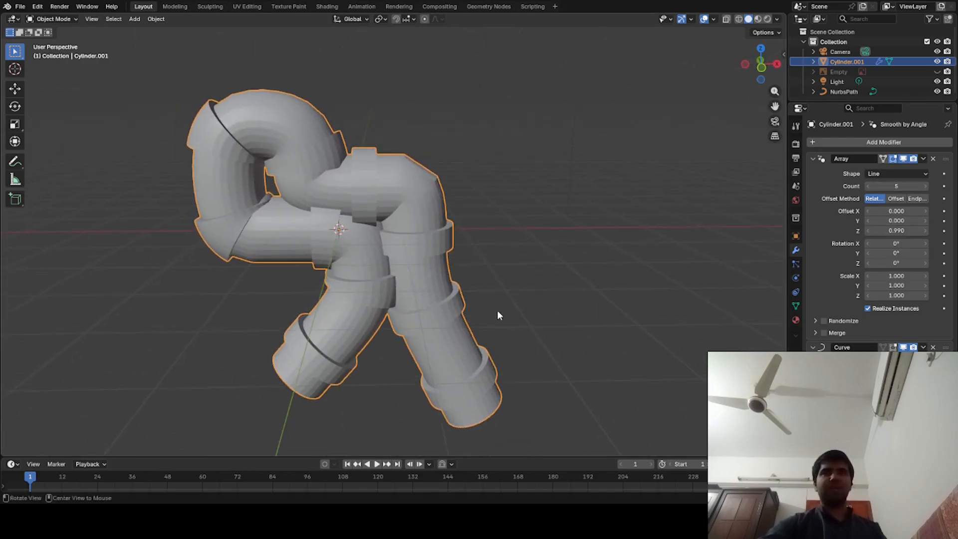
pyautogui.scroll(-2, 497, 310)
pyautogui.press('Tab')
pyautogui.press('Tab')
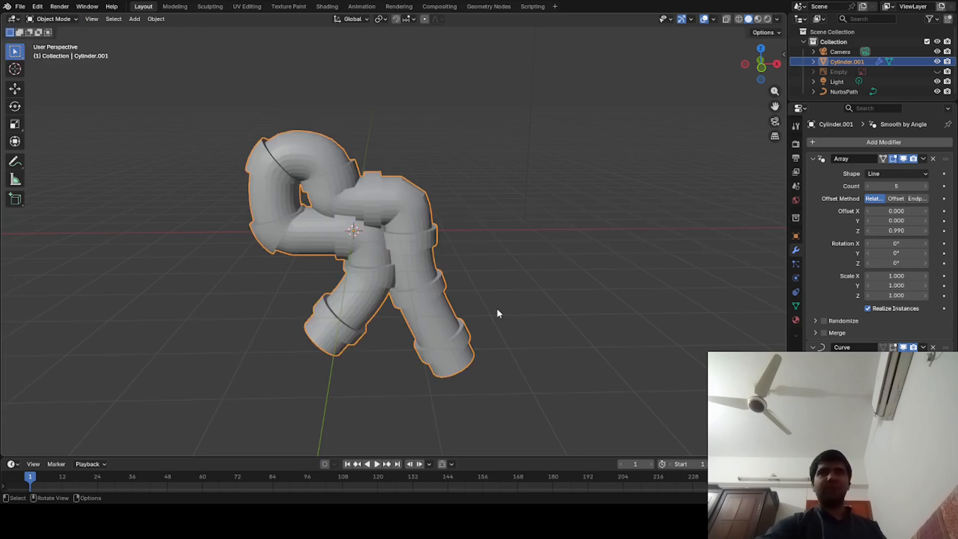
pyautogui.press('Tab')
pyautogui.click(332, 189)
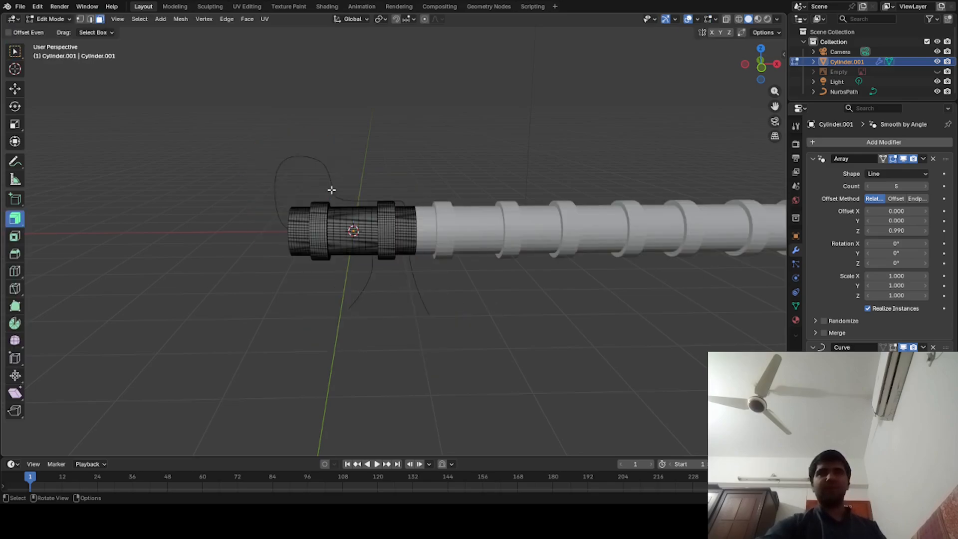
pyautogui.press('Tab')
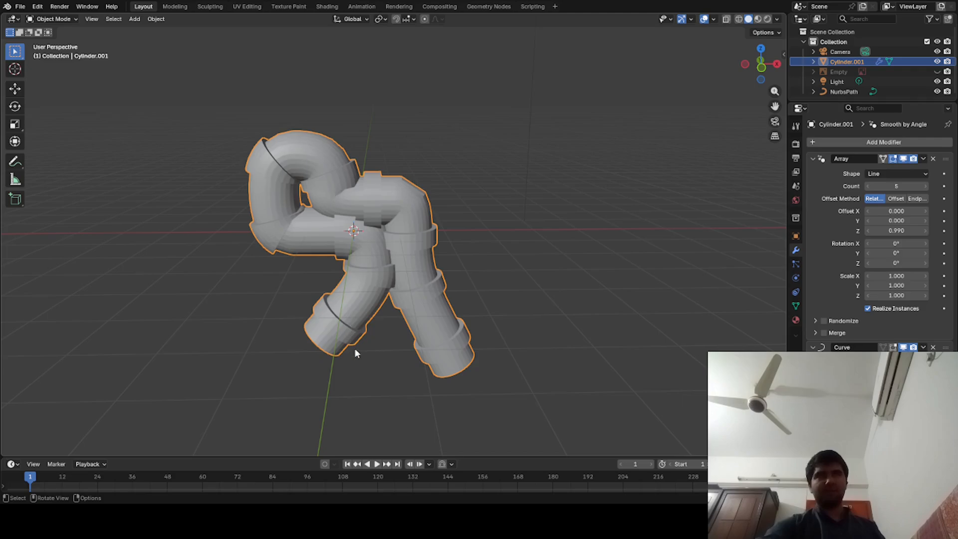
pyautogui.moveTo(354, 349); pyautogui.dragTo(56, 354, button='middle')
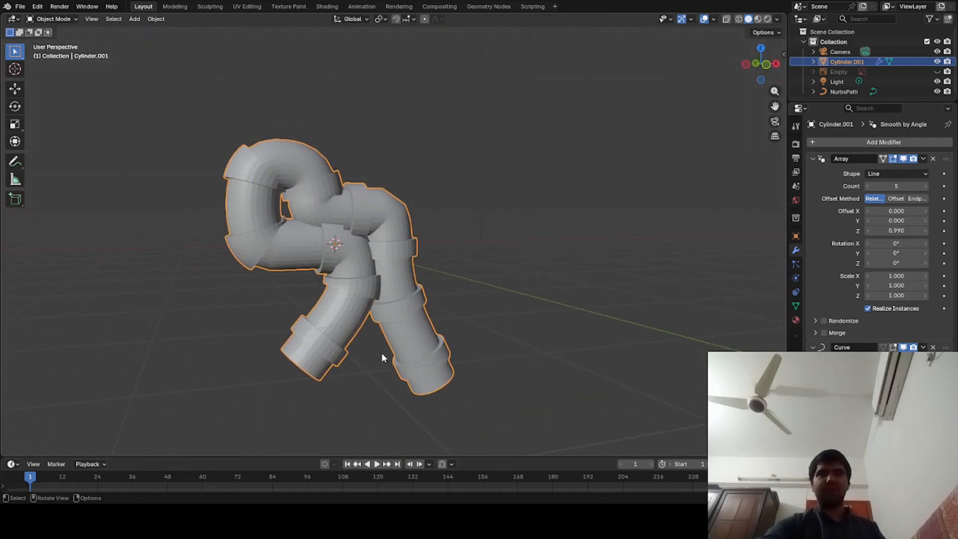
pyautogui.press('s')
pyautogui.press('Escape')
pyautogui.press('s')
pyautogui.press('x')
pyautogui.press('y')
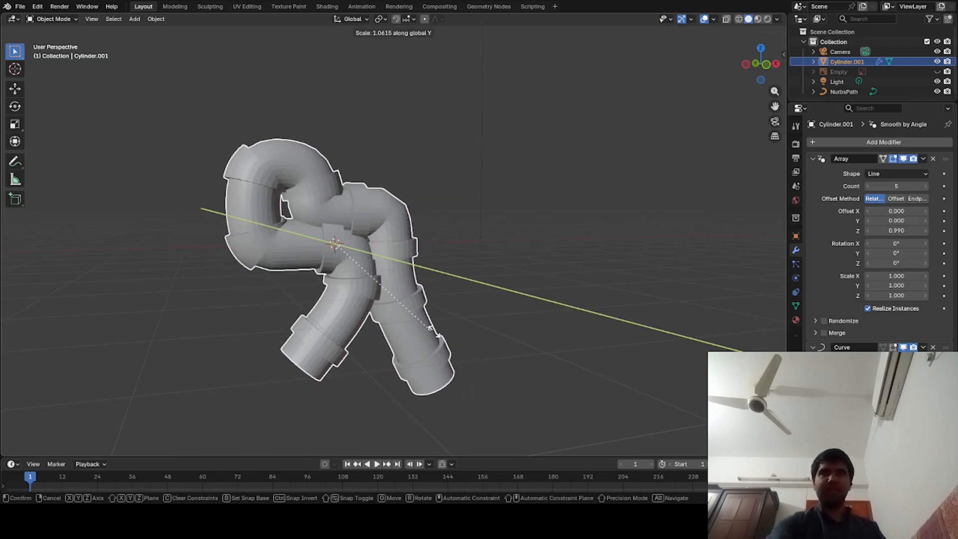
pyautogui.rightClick(494, 363)
pyautogui.moveTo(495, 364); pyautogui.dragTo(468, 372, button='middle')
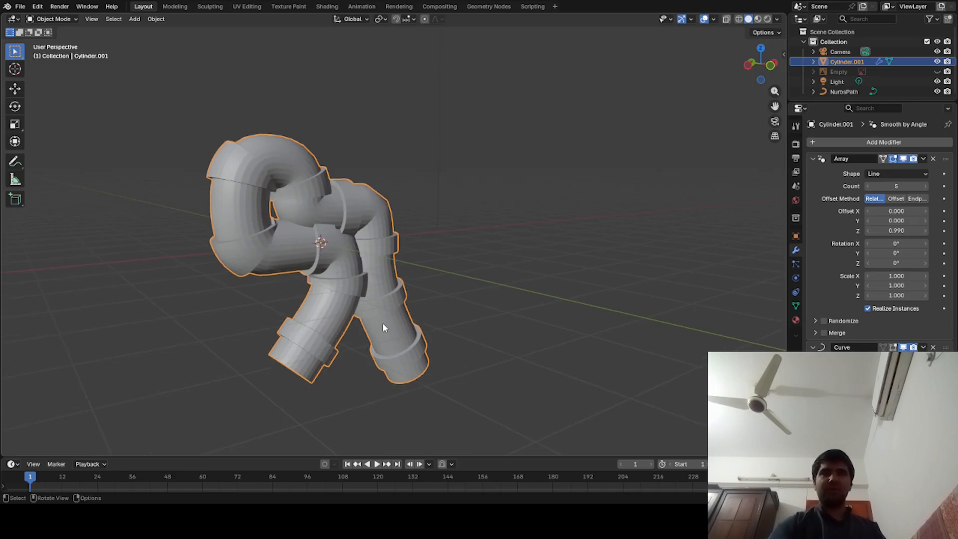
# - Hide the pipe object and select the NurbsPath curve
pyautogui.press('h')
pyautogui.click(333, 269)
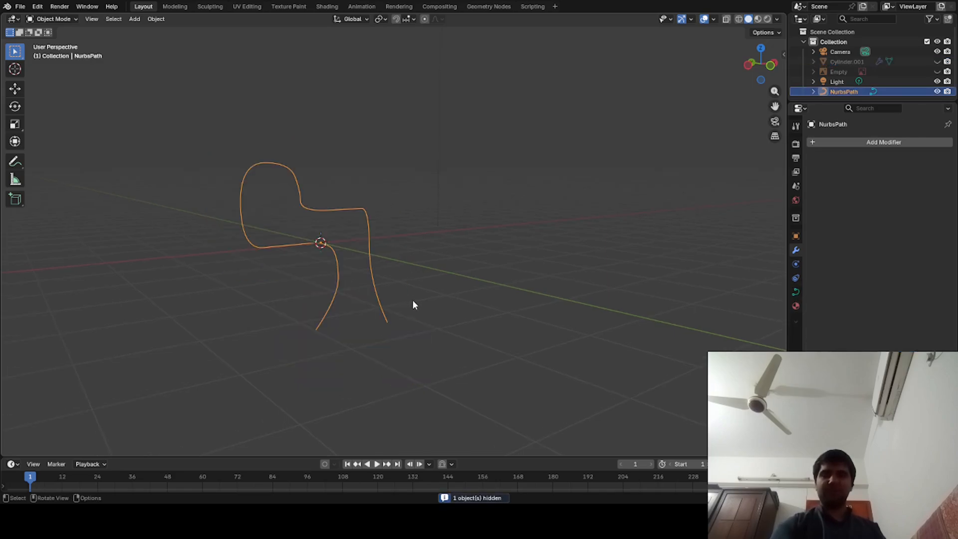
# - Try to stretch the NurbsPath curve along the global X axis and undo the scaling
pyautogui.press('s')
pyautogui.press('x')
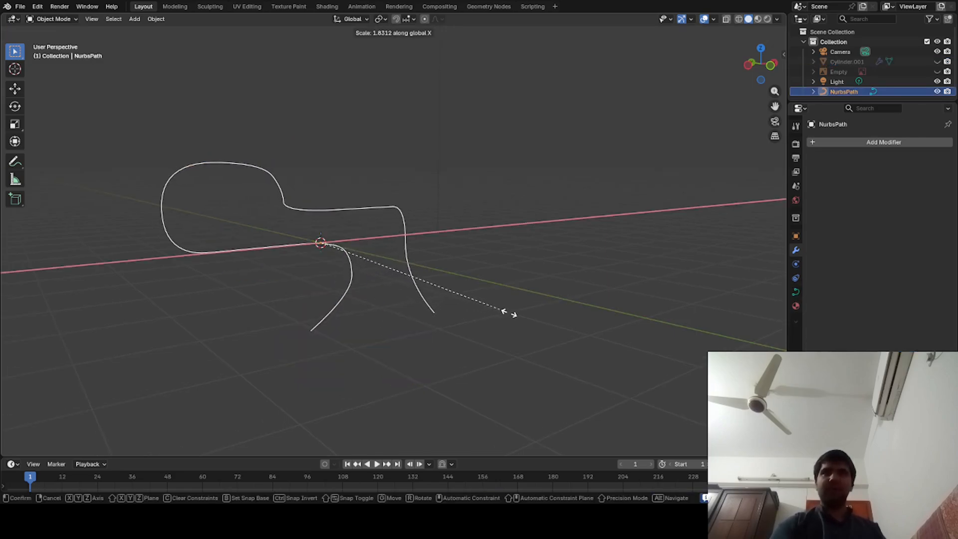
pyautogui.click(496, 320)
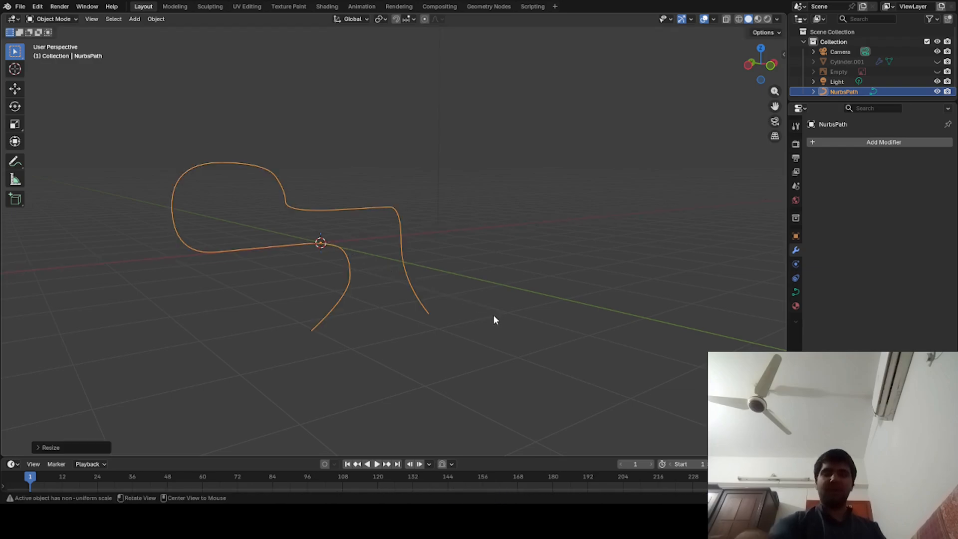
pyautogui.hotkey('alt', 'h')
pyautogui.click(495, 318)
pyautogui.moveTo(496, 320); pyautogui.dragTo(515, 312, button='middle')
pyautogui.hotkey('ctrl', 'z')
pyautogui.hotkey('ctrl', 'z')
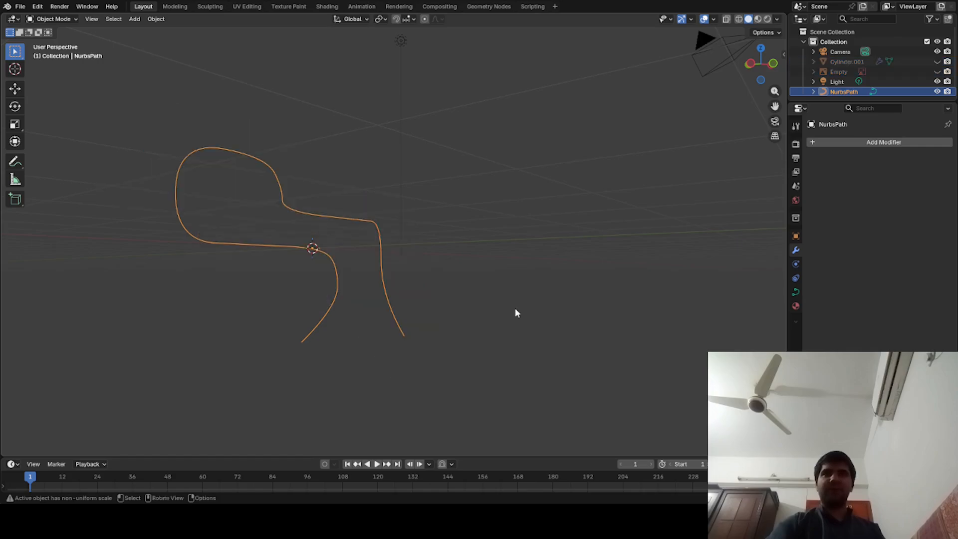
pyautogui.hotkey('ctrl', 'z')
# - Scale the NurbsPath curve up uniformly in all directions
pyautogui.moveTo(450, 357); pyautogui.dragTo(378, 410, button='middle')
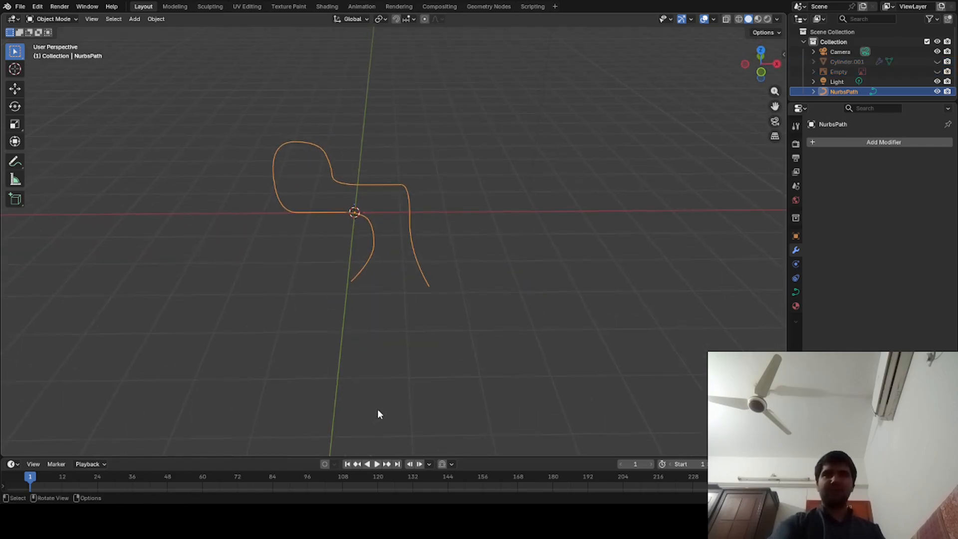
pyautogui.press('s')
pyautogui.click(658, 357)
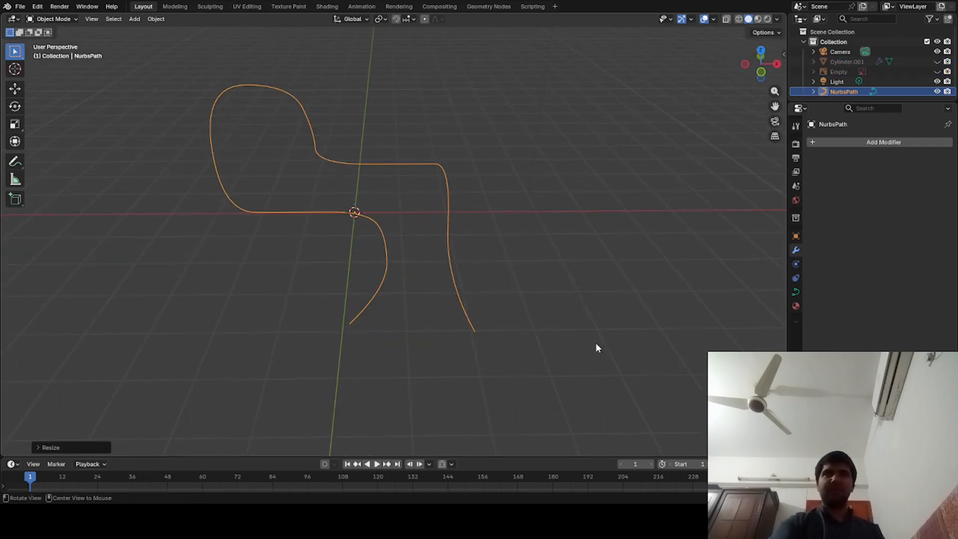
# - Unhide all hidden objects so the pipe and reference image return to the scene, and clear the selection
pyautogui.moveTo(597, 346); pyautogui.dragTo(587, 297, button='middle')
pyautogui.hotkey('alt', 'h')
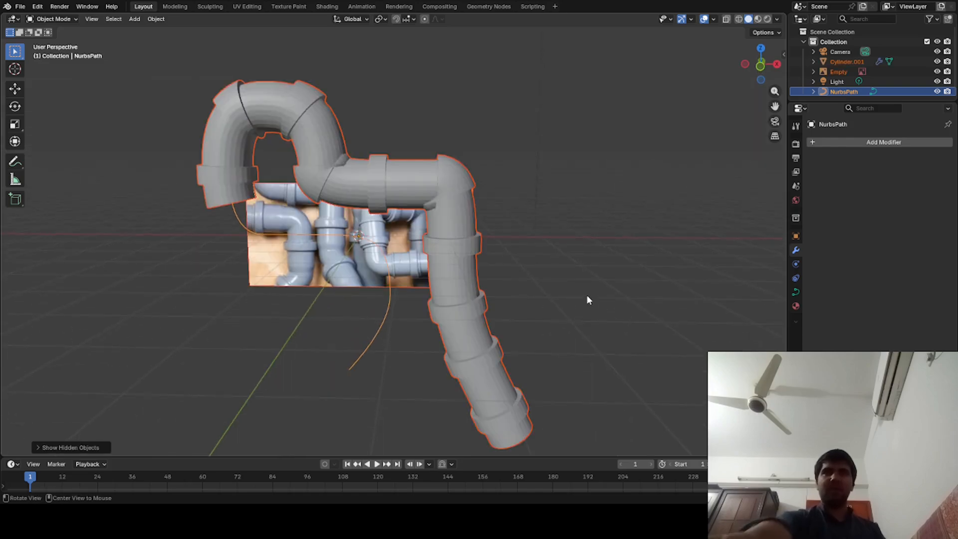
pyautogui.hotkey('alt', 'a')
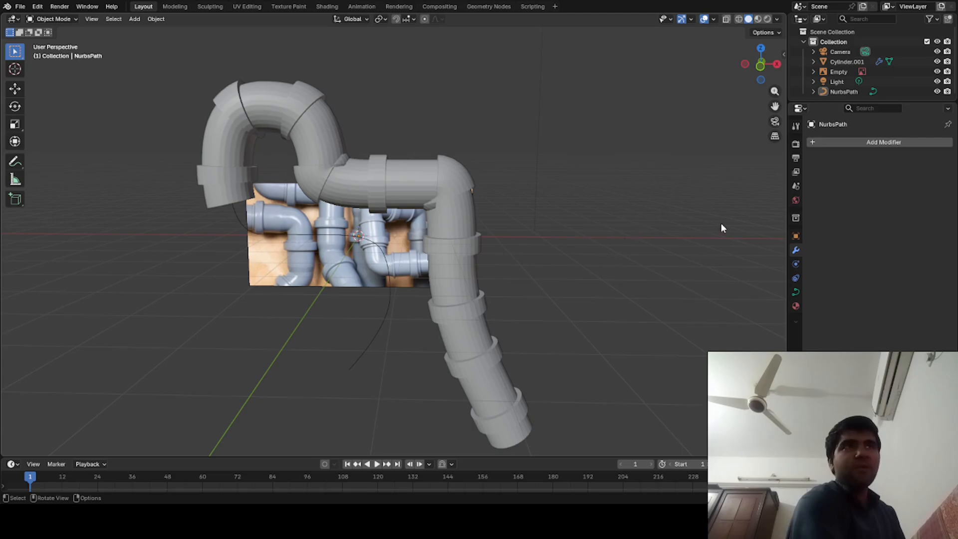
# - Raise the Array modifier count on the bent pipe object to 8 and deselect the pipe
pyautogui.click(464, 283)
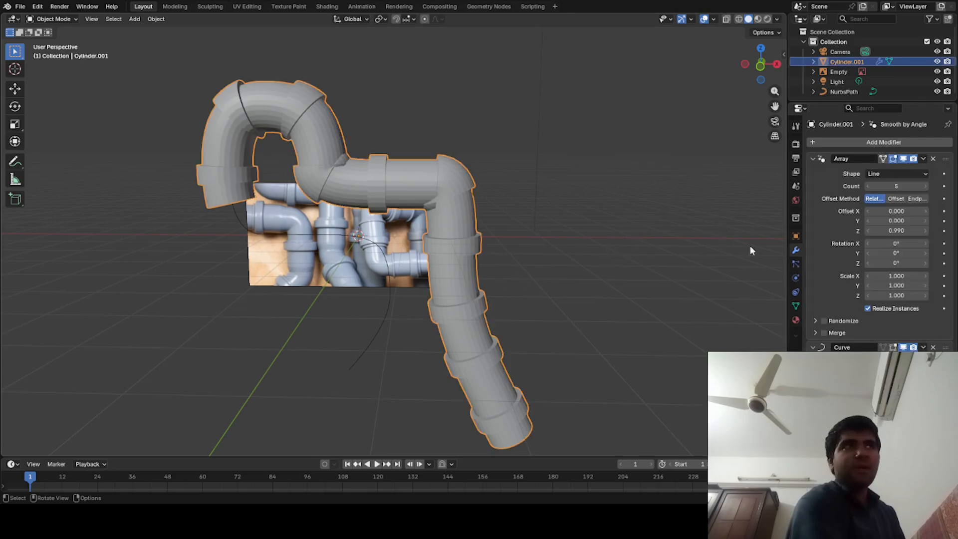
pyautogui.click(926, 188)
pyautogui.click(926, 187)
pyautogui.click(926, 187)
pyautogui.click(926, 187)
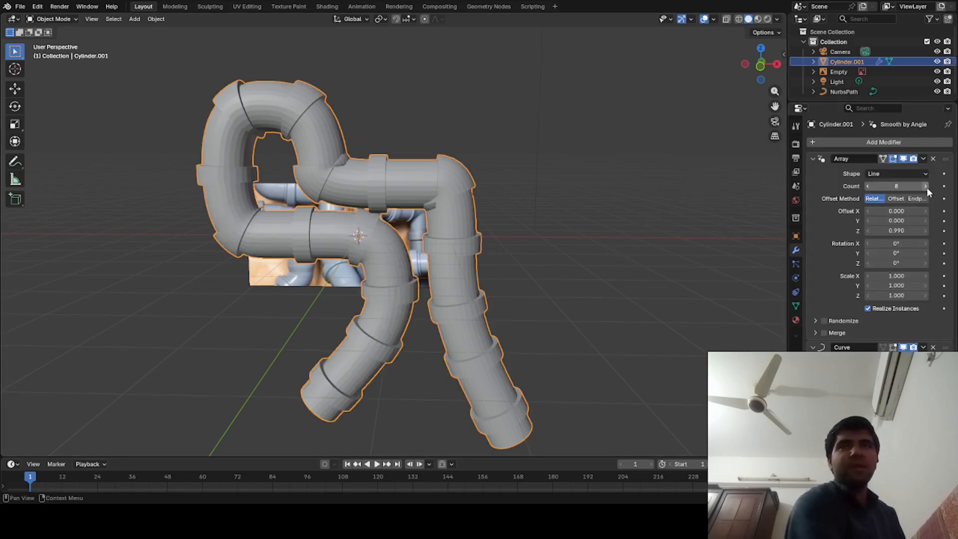
pyautogui.click(653, 205)
# - Examine the arrayed pipe run along the enlarged curve from near, far and the opposite side
pyautogui.moveTo(595, 241); pyautogui.dragTo(566, 248, button='middle')
pyautogui.scroll(-6, 628, 257)
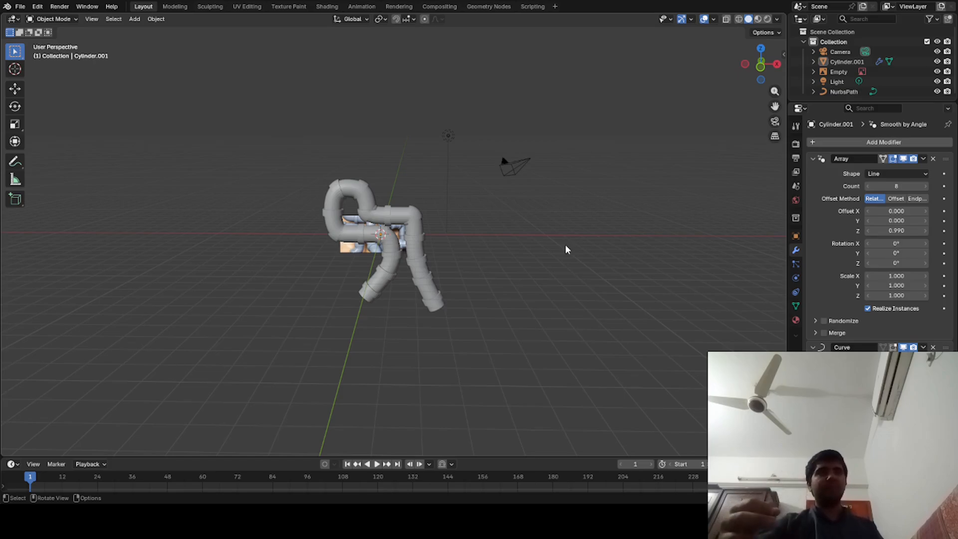
pyautogui.scroll(5, 566, 246)
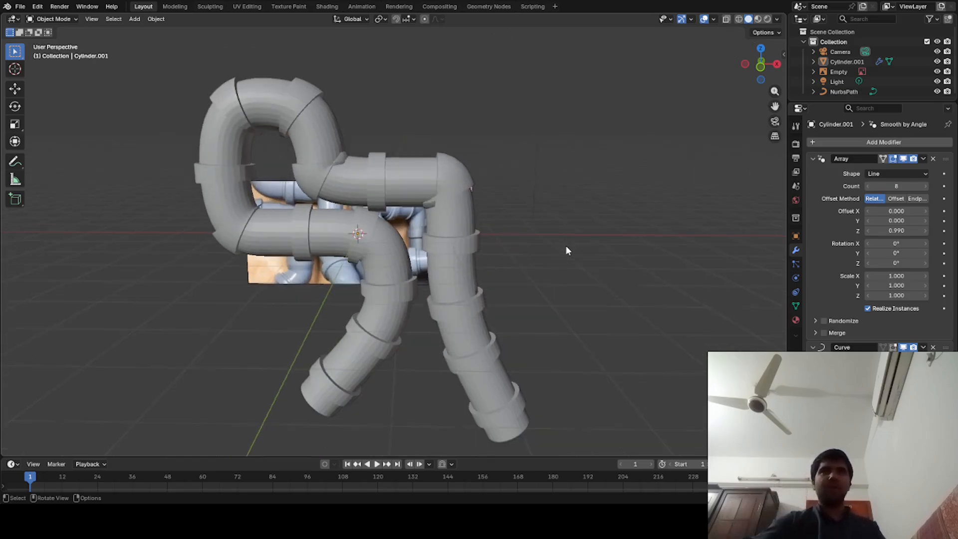
pyautogui.moveTo(446, 272); pyautogui.dragTo(636, 288, button='middle')
pyautogui.moveTo(256, 345); pyautogui.dragTo(354, 349, button='middle')
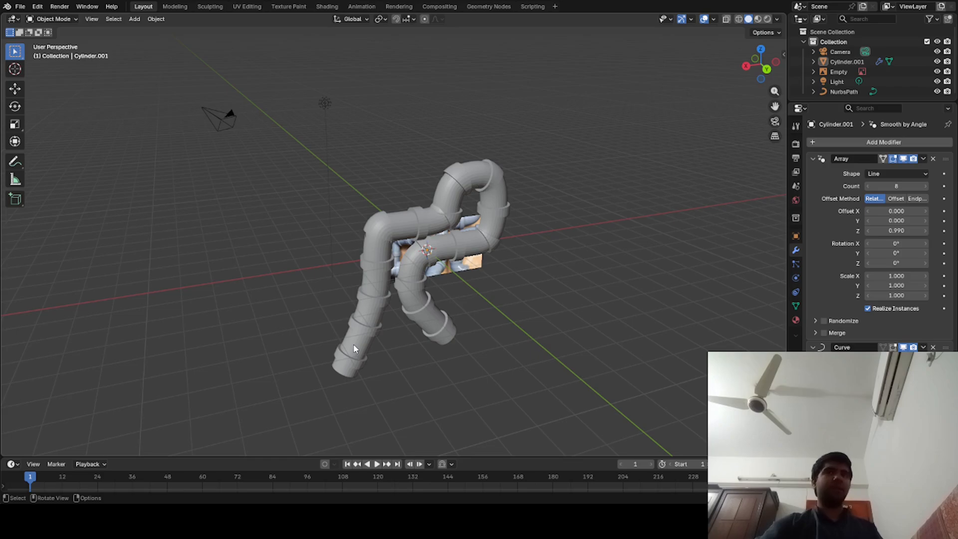